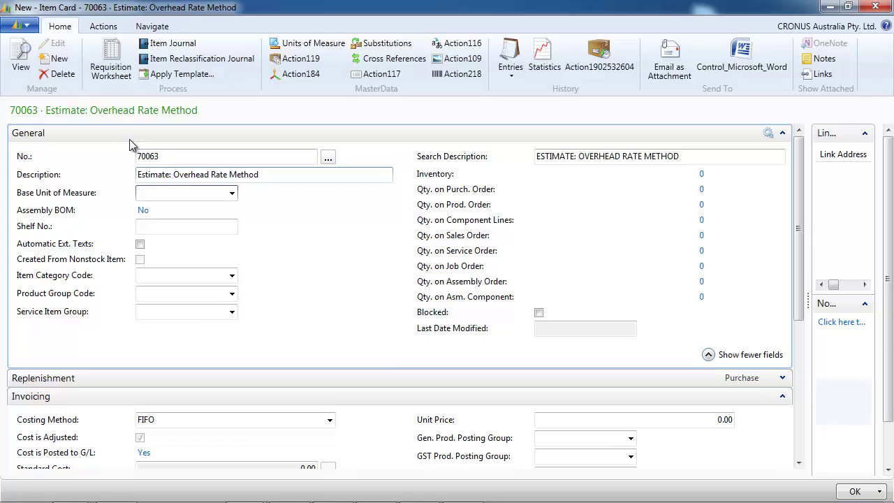
Step: Apply the ITEM01 (Item FINISHED) configuration template to the new Estimate: Overhead Rate Method item
click(110, 27)
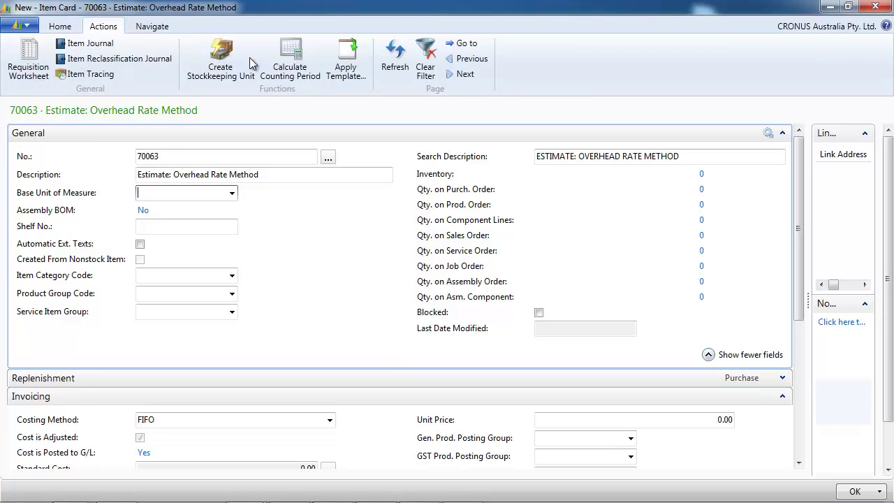
click(346, 61)
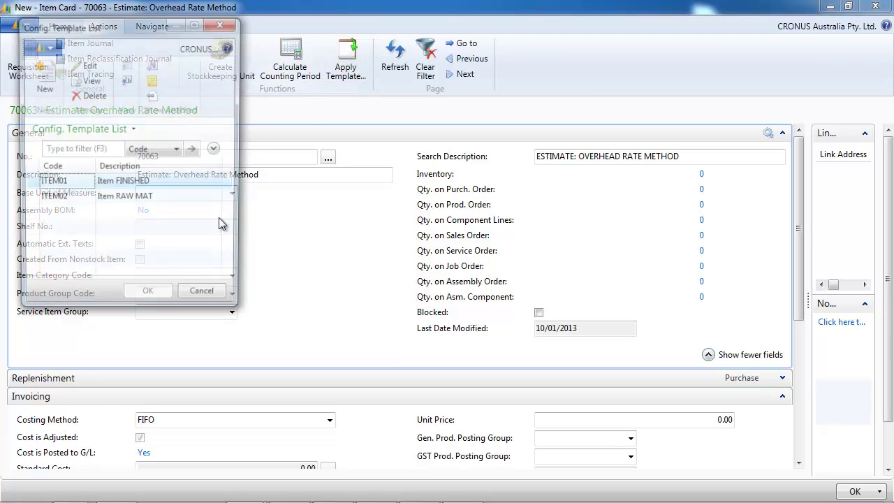
click(218, 299)
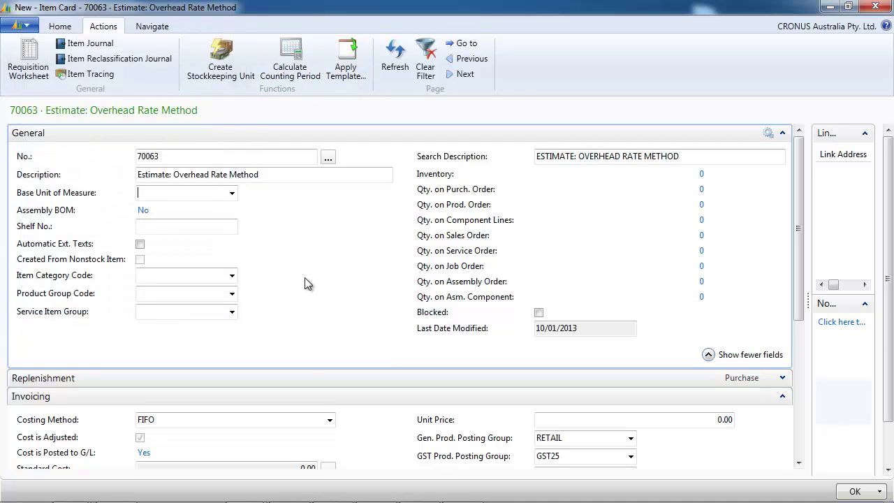
Step: Create the item unit of measure PCS with quantity 1 and assign it as the base unit of measure
click(231, 195)
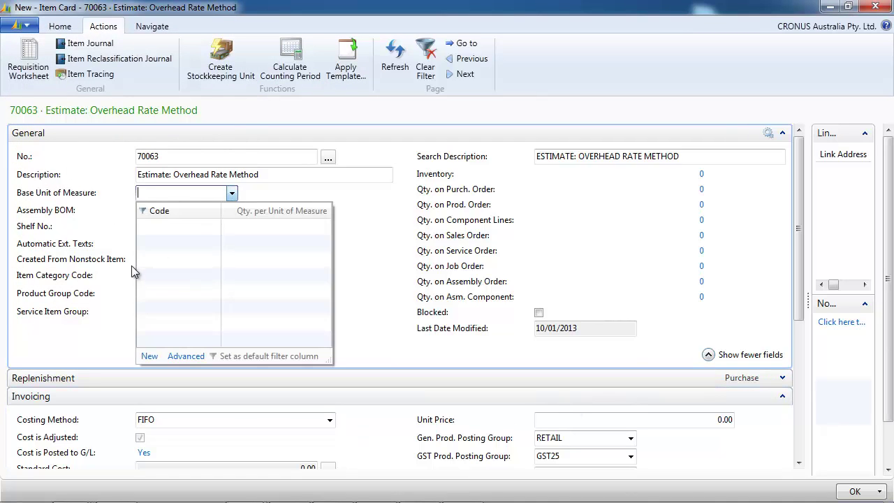
click(147, 355)
text(p)
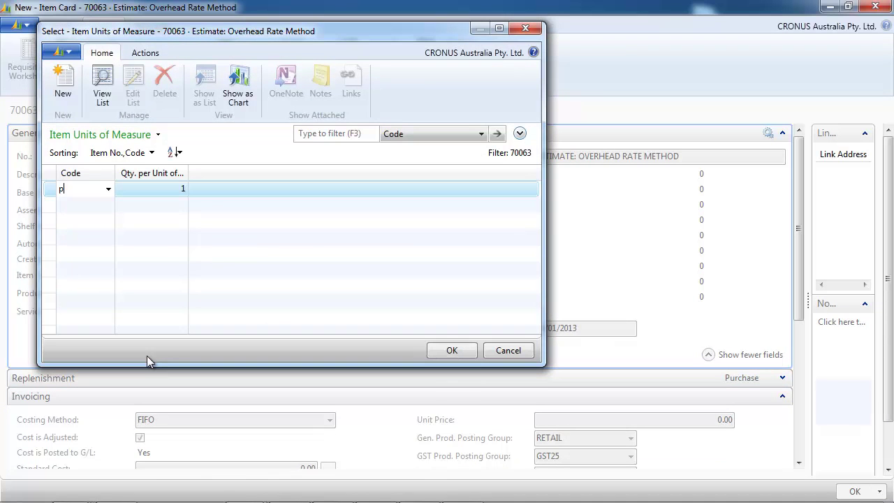
text(cs)
key(Tab)
click(452, 350)
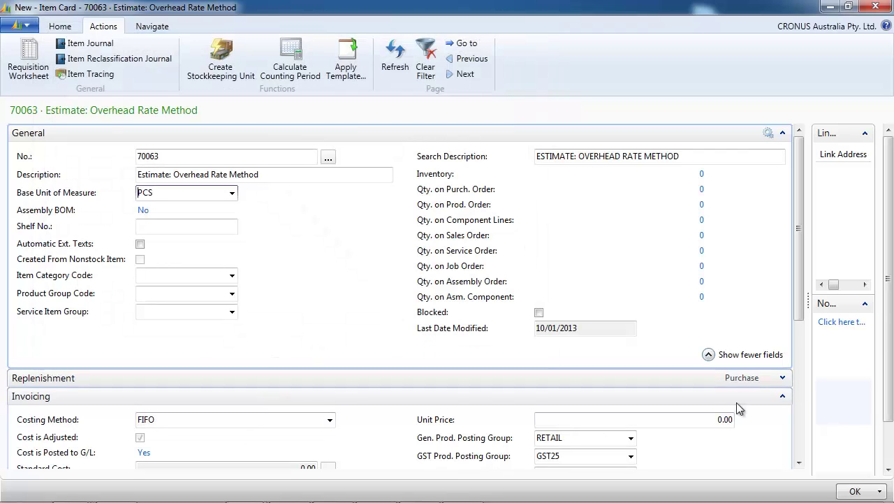
Step: Set the item's unit cost to 10, last direct cost to 10 and overhead rate to 1, and close the card
drag(798, 312, 796, 437)
click(226, 279)
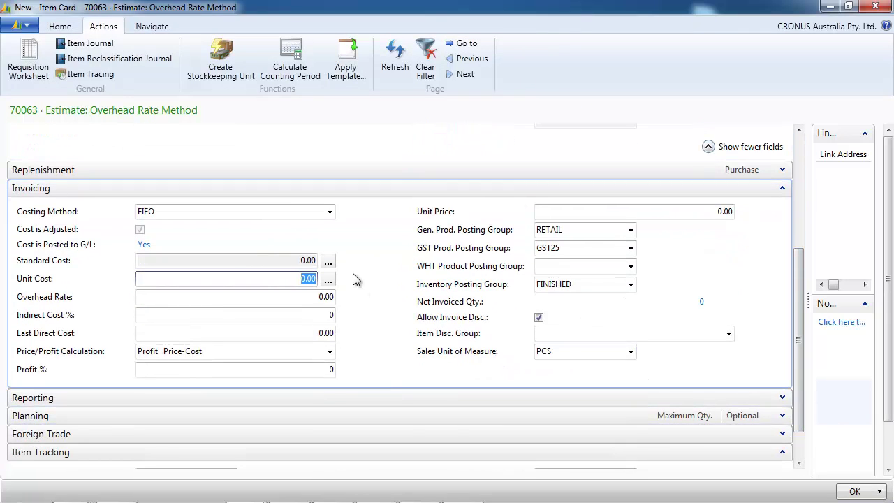
click(323, 333)
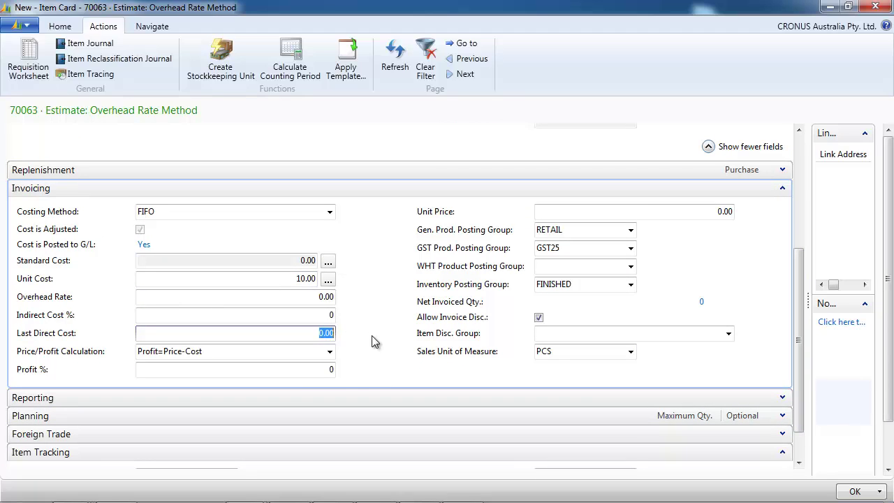
text(10)
key(Tab)
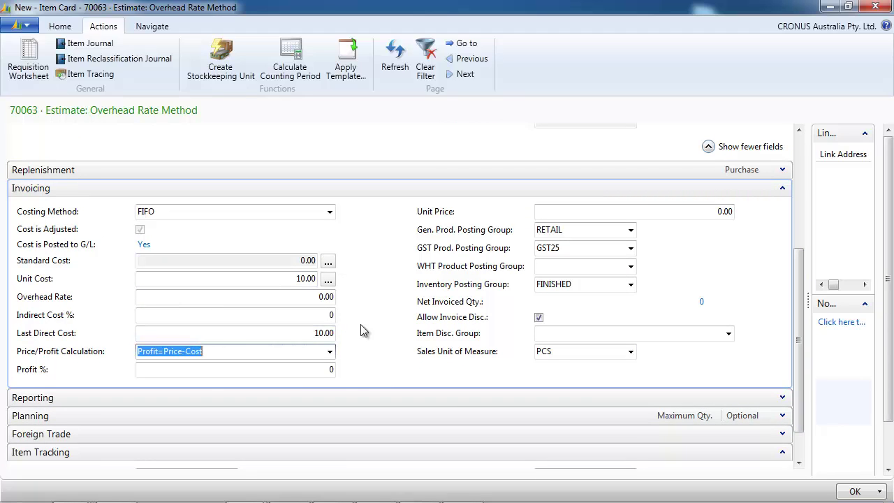
click(326, 297)
text(1)
key(Tab)
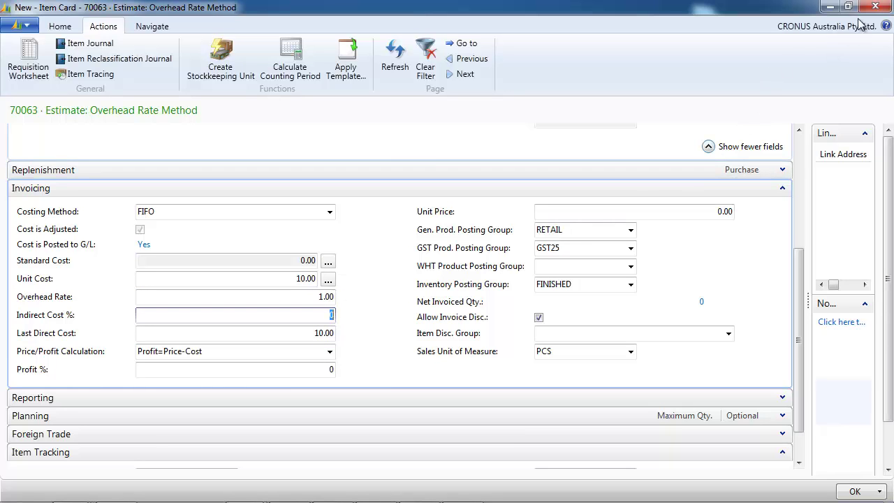
key(Escape)
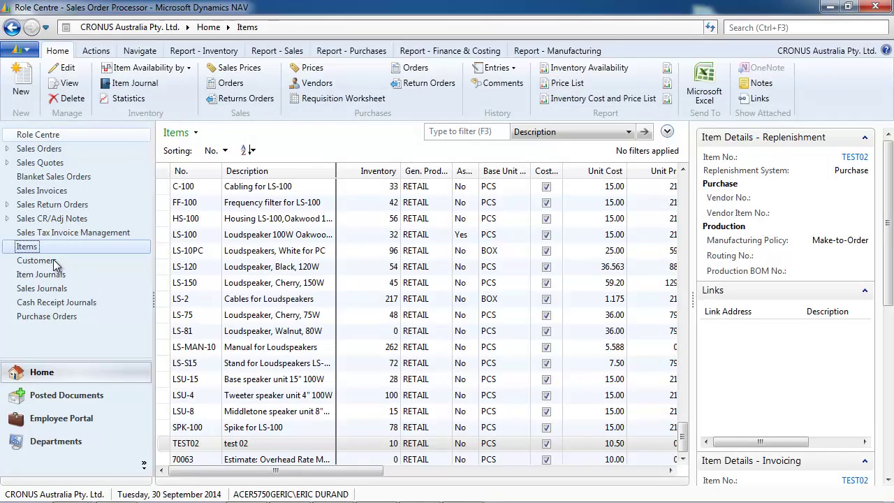
Step: Create a new purchase order for vendor CoolWood Technologies with location code BLUE
click(49, 318)
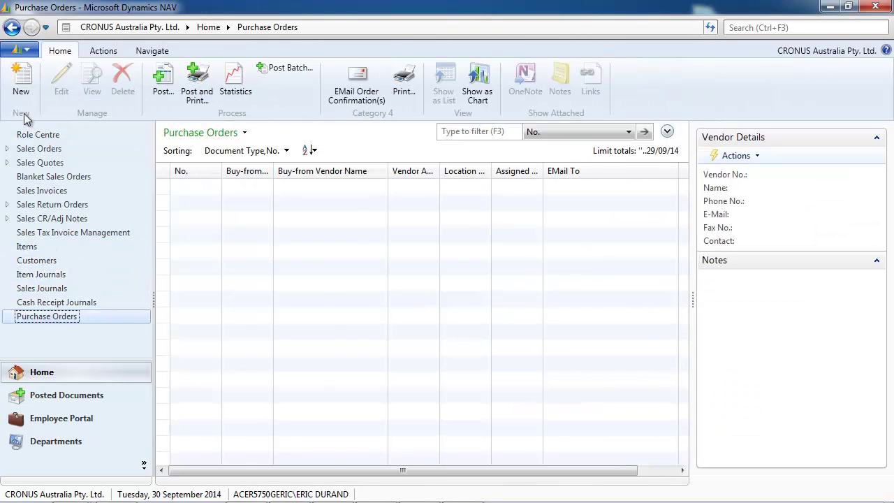
key(ctrl+n)
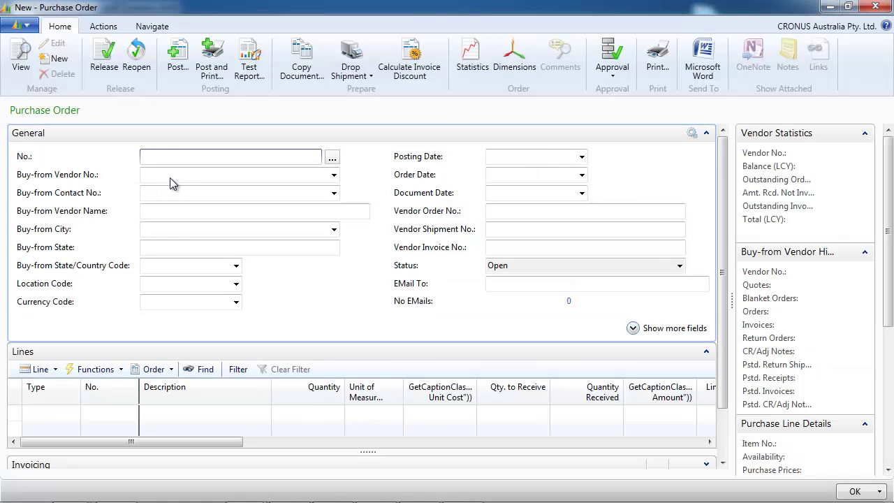
click(170, 177)
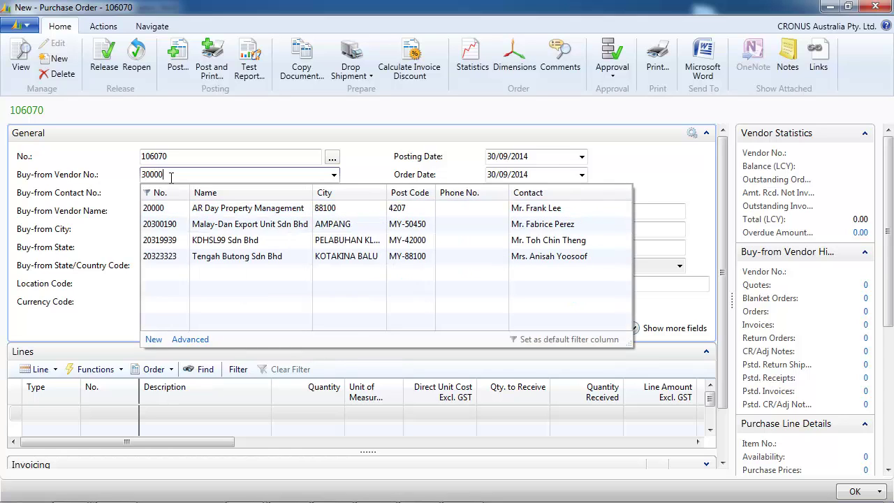
key(Tab)
key(Tab)
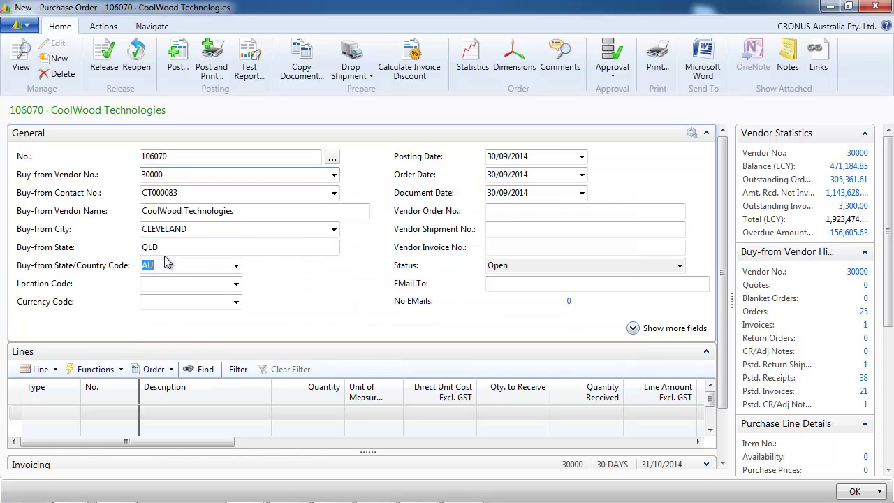
key(Tab)
text(blue)
key(Tab)
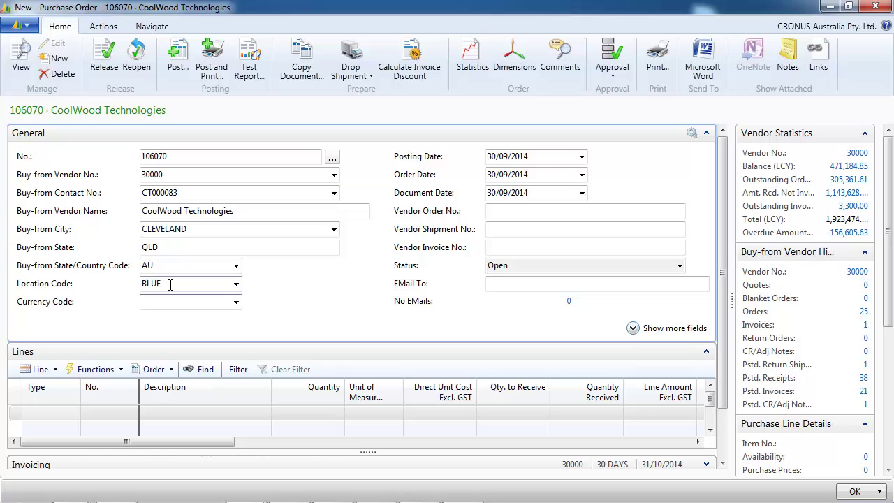
Step: Add an Item line for 10 PCS of Estimate: Overhead Rate Method and post the purchase order as received and invoiced
click(73, 415)
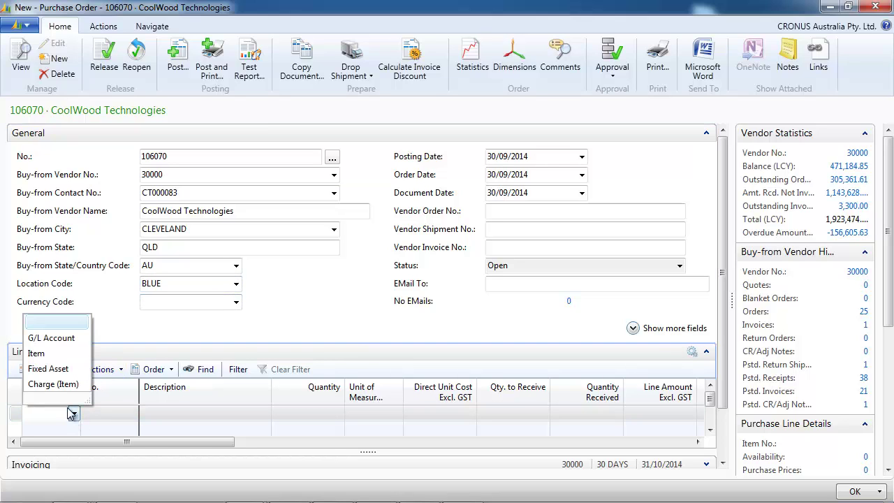
click(52, 353)
click(105, 410)
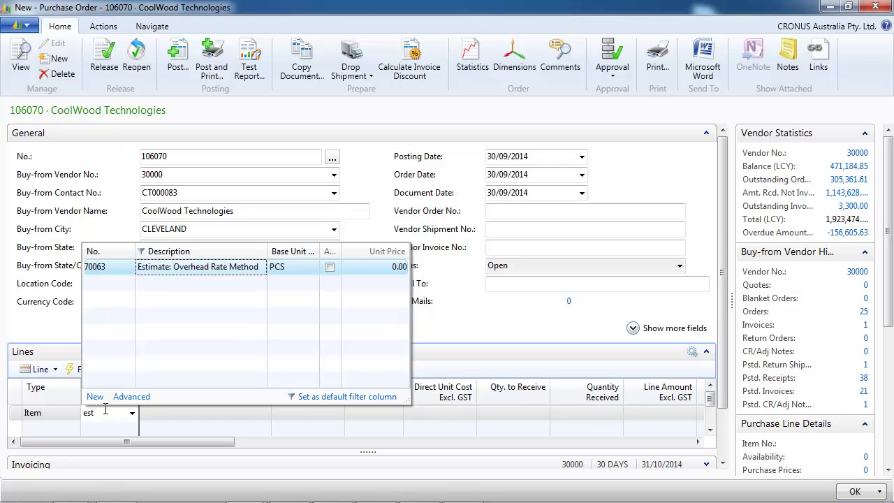
key(Return)
key(Tab)
key(Tab)
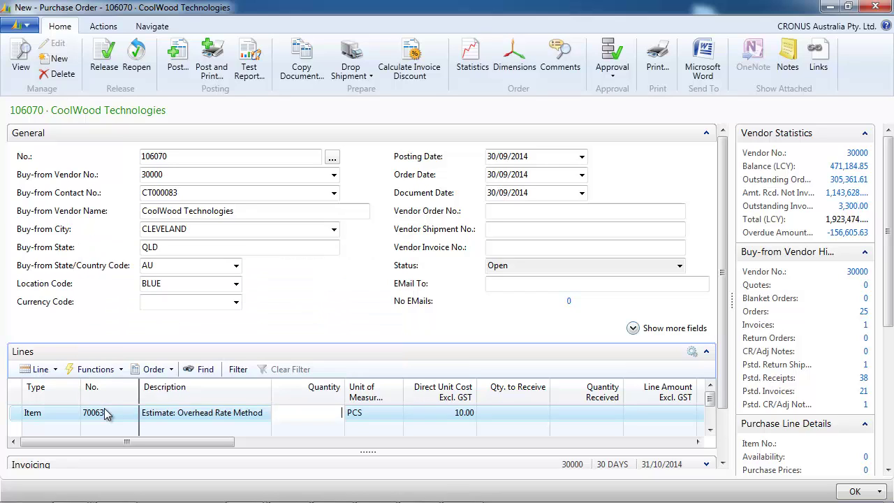
key(Tab)
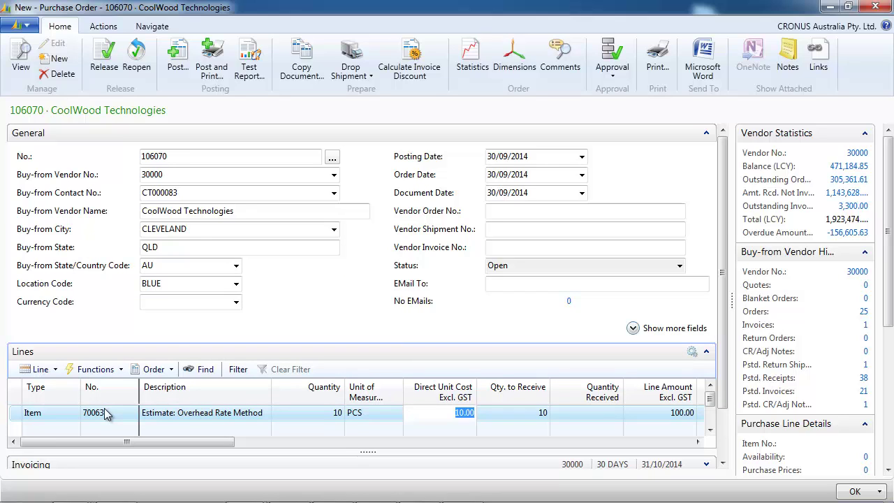
click(177, 59)
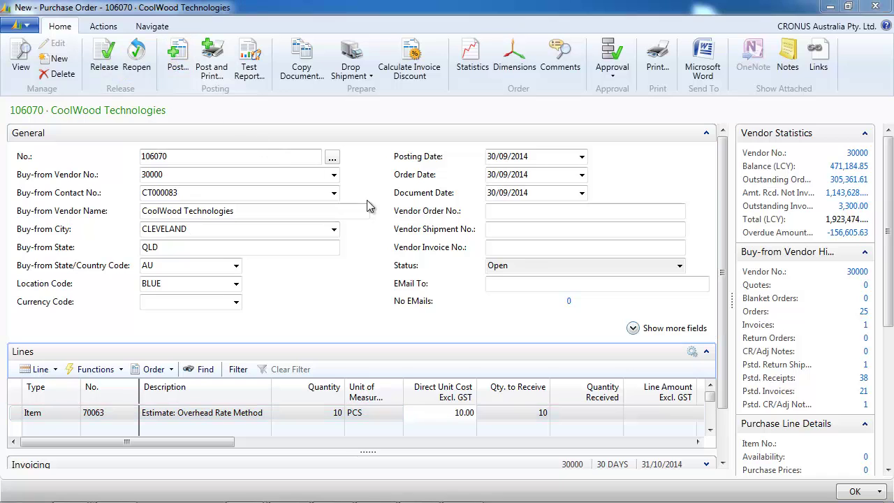
click(426, 286)
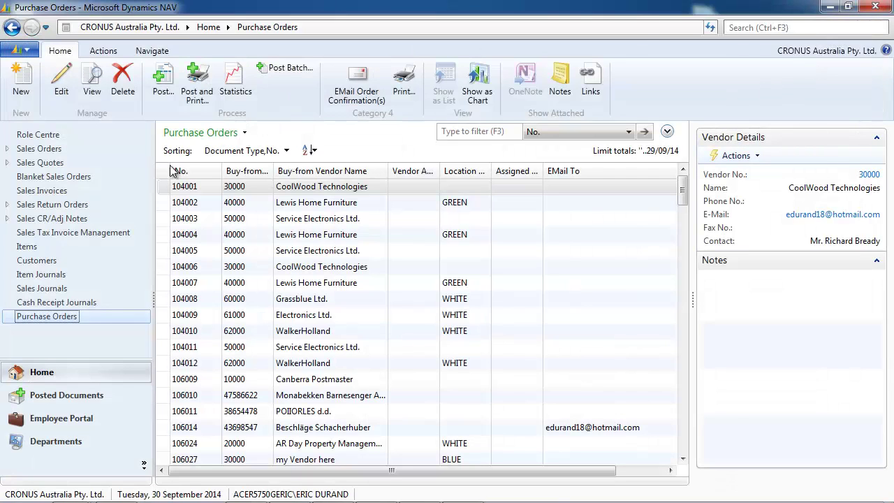
Step: Filter the item list by the description "estimate" and open the Overhead Rate Method item to check its invoicing costs
click(33, 250)
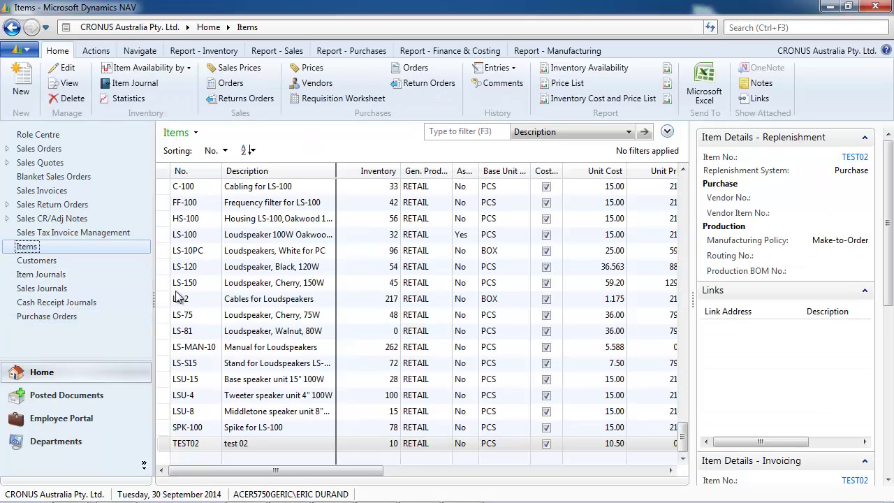
click(463, 130)
text(estimate)
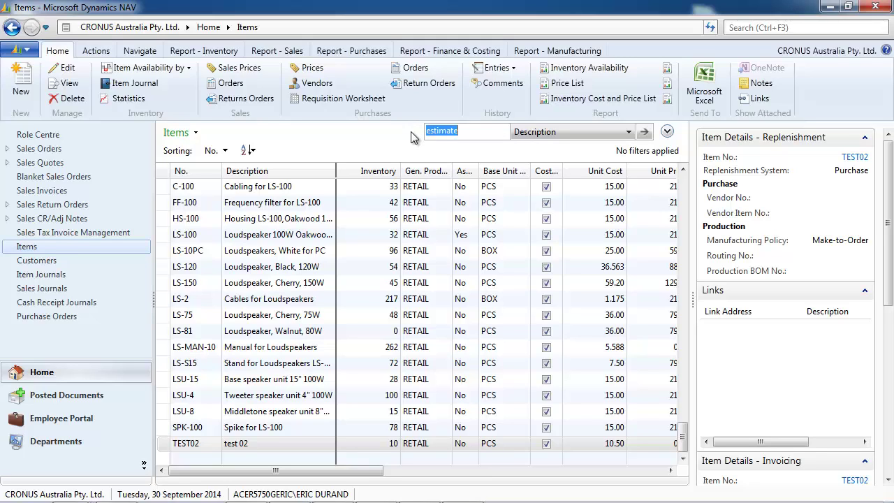
click(289, 189)
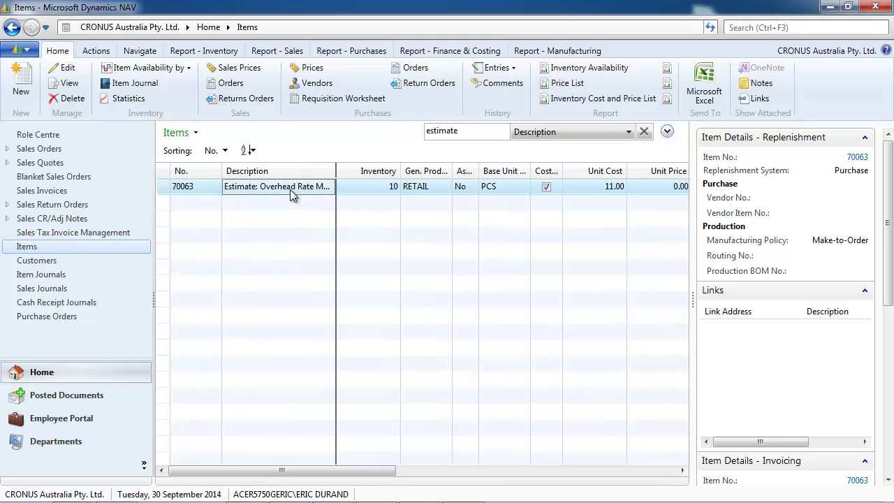
double_click(290, 189)
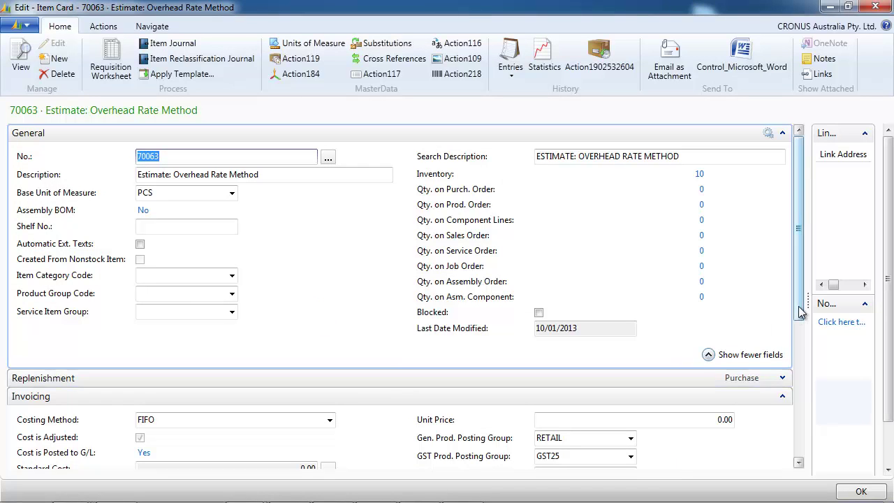
drag(799, 313, 801, 388)
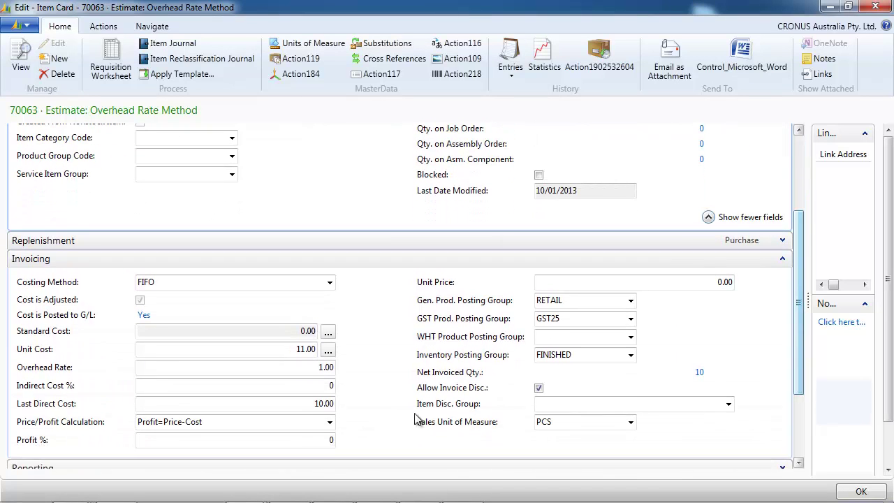
Step: Examine the item's ledger entry and its value entries for the direct and indirect cost amounts
click(510, 66)
click(529, 98)
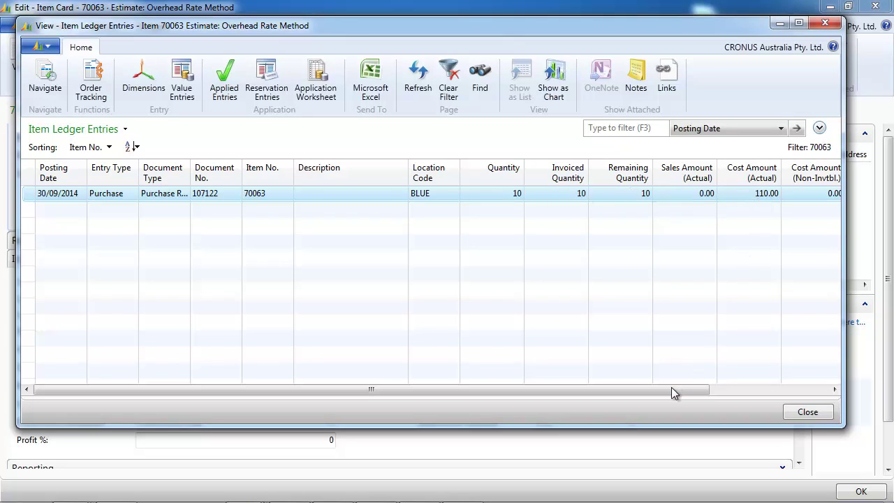
drag(672, 392, 722, 391)
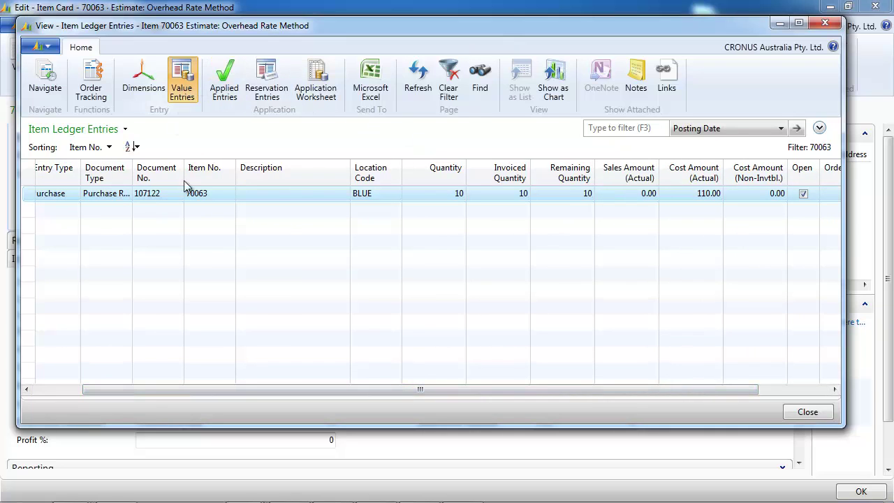
key(ctrl+F7)
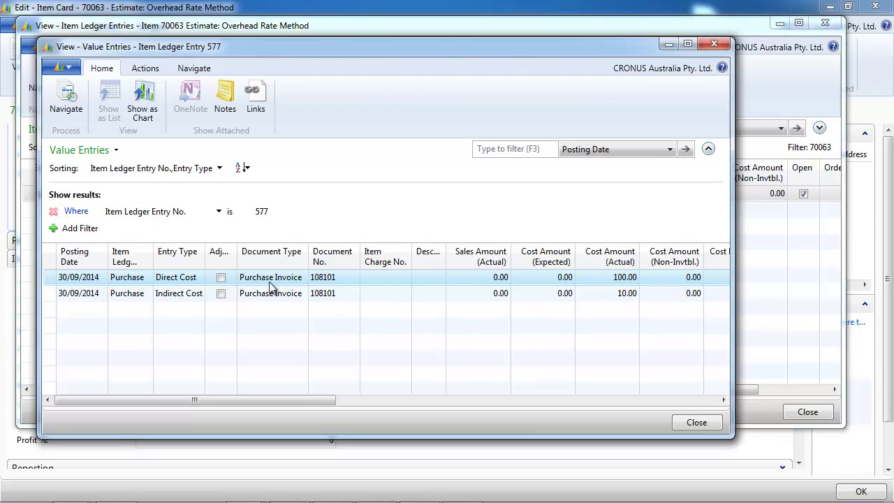
drag(286, 400, 475, 396)
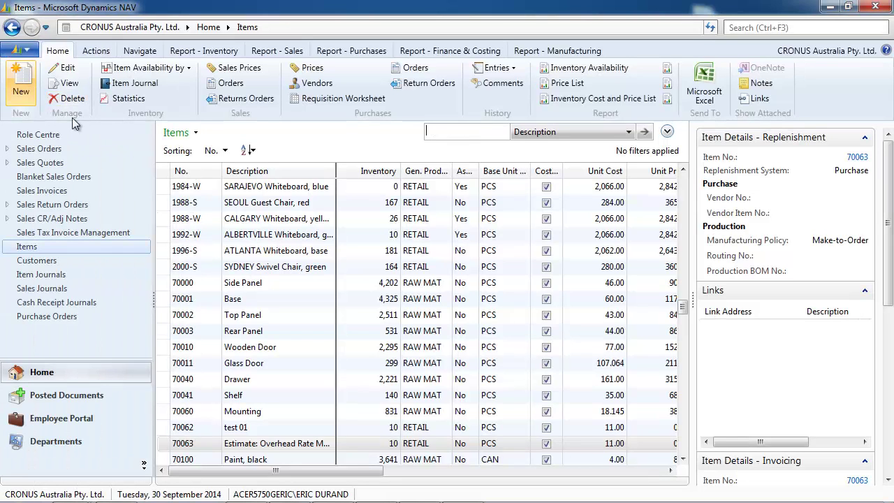
Step: Create a new item described as Estimate Indirect Percentage and apply the ITEM01 (Item FINISHED) template to it
key(ctrl+n)
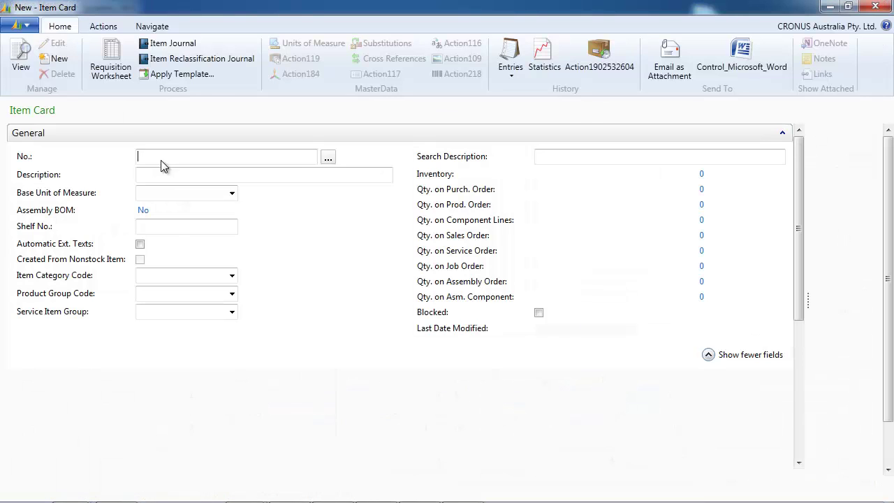
click(166, 176)
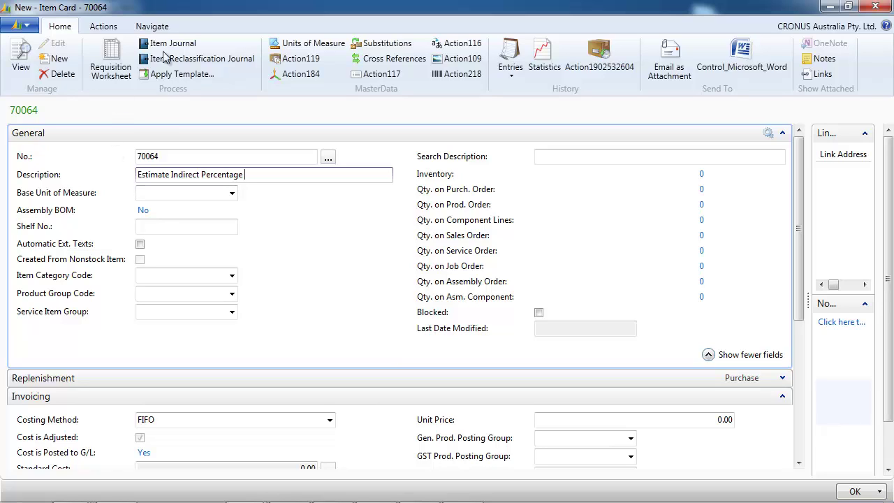
click(102, 27)
click(347, 59)
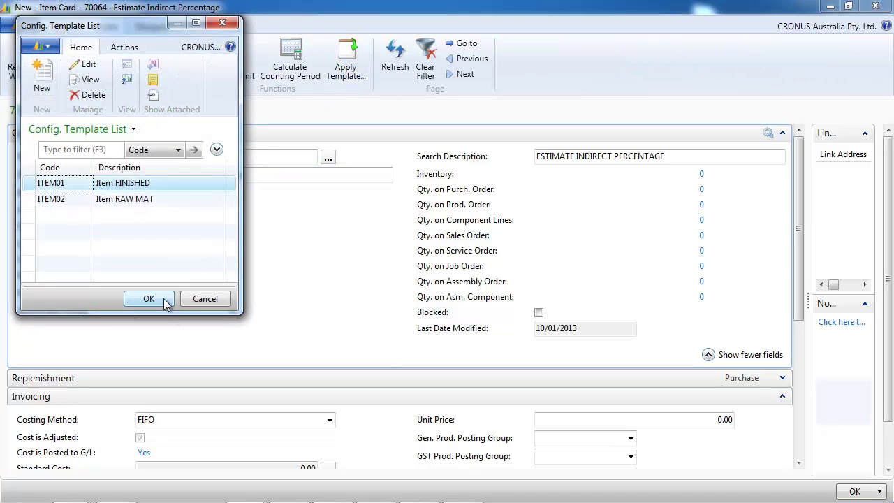
click(164, 299)
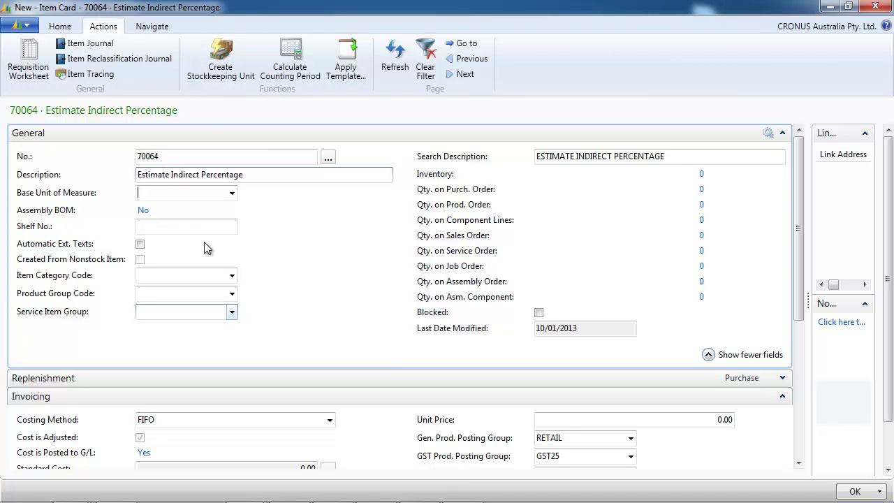
Step: Add PCS as a unit of measure for the new item and assign it as the base unit
click(231, 195)
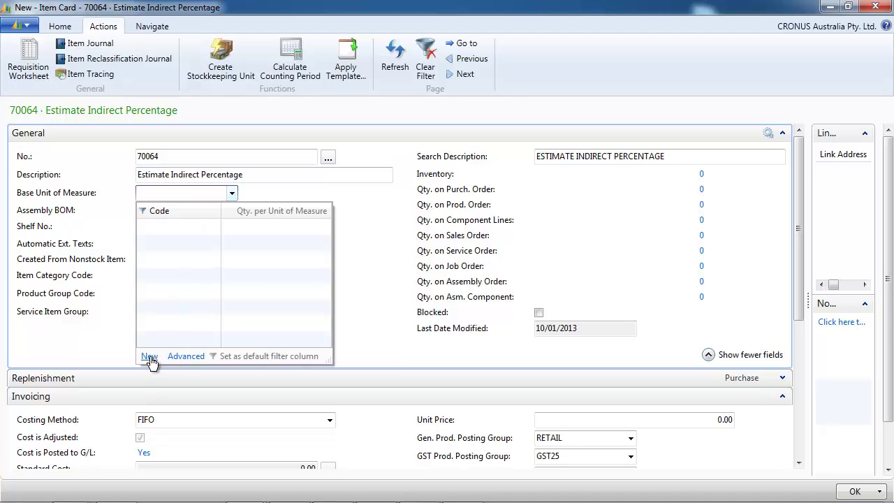
click(180, 354)
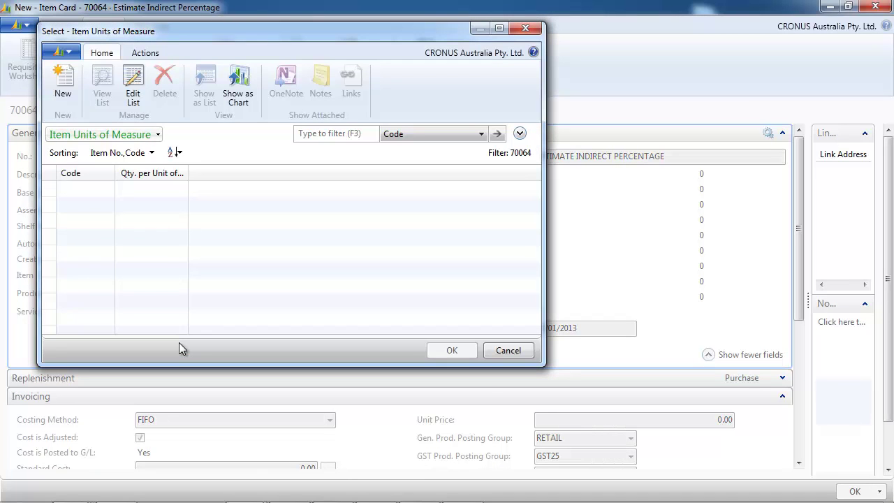
text(pcs)
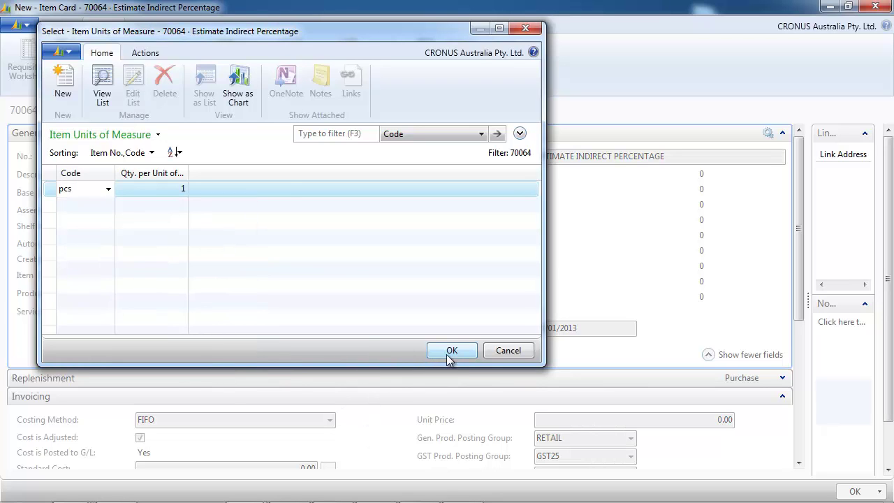
click(449, 352)
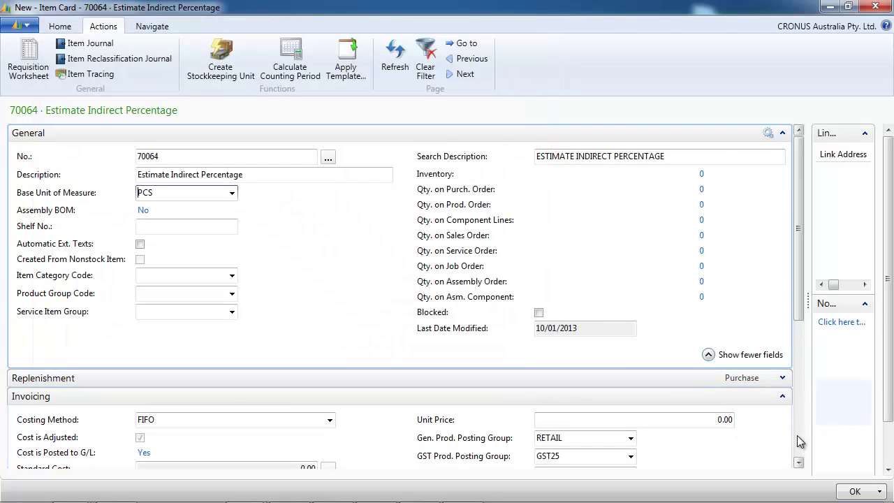
Step: Set the item's unit cost to 10 and its last direct cost to 10
click(796, 434)
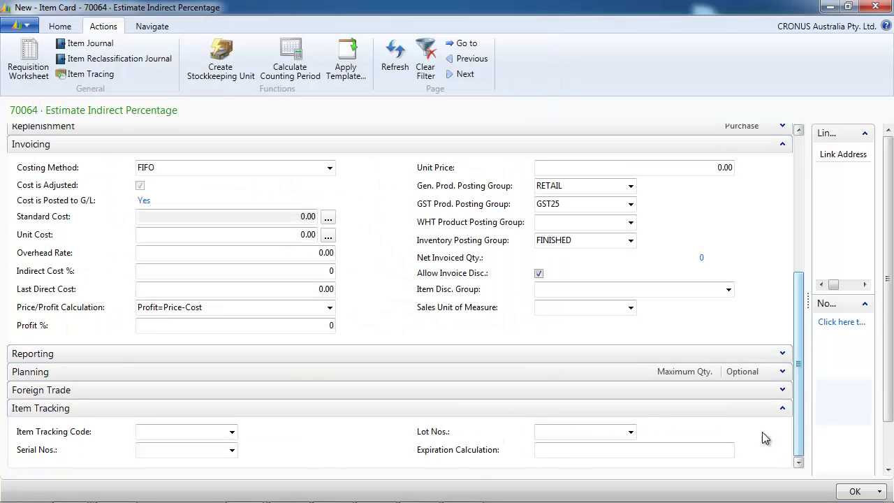
click(257, 238)
text(10)
key(Tab)
key(Tab)
key(Tab)
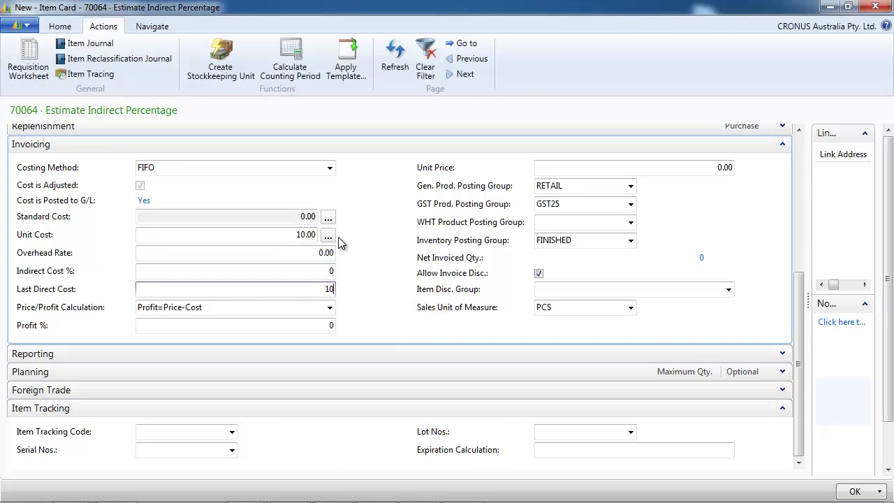
text(10)
Step: Set the item's indirect cost percentage to 5 and close the item card
click(266, 271)
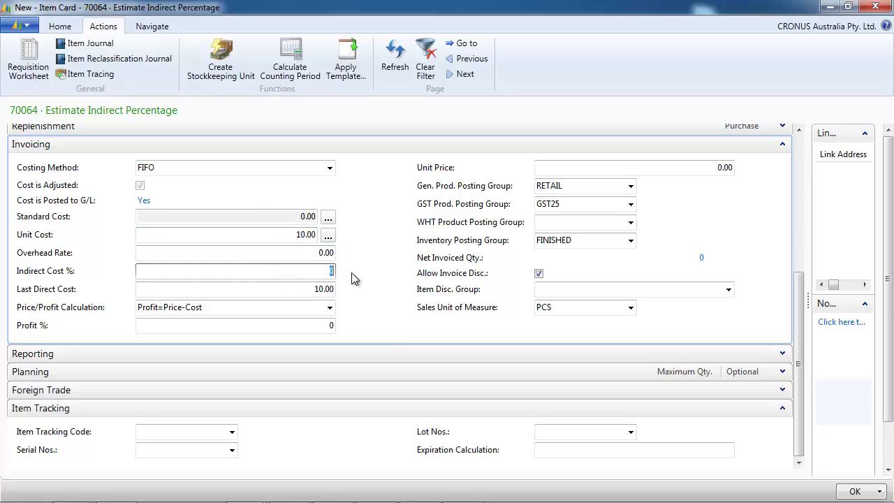
text(5)
key(Tab)
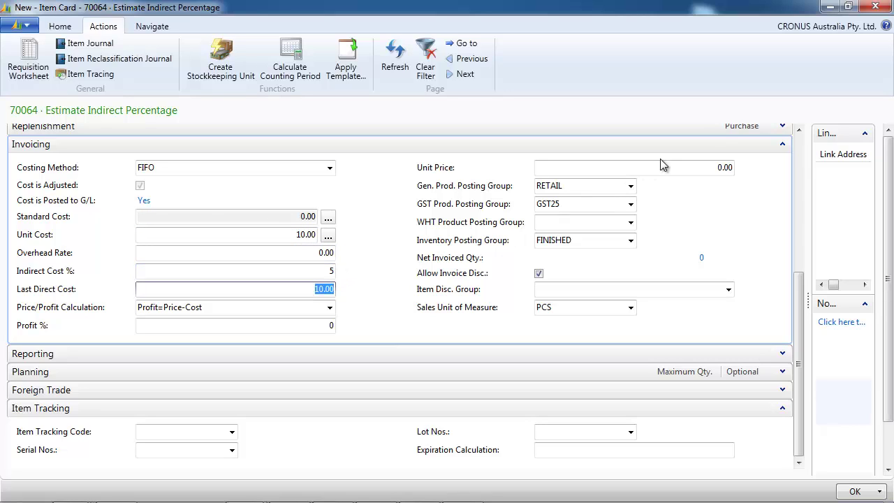
click(875, 6)
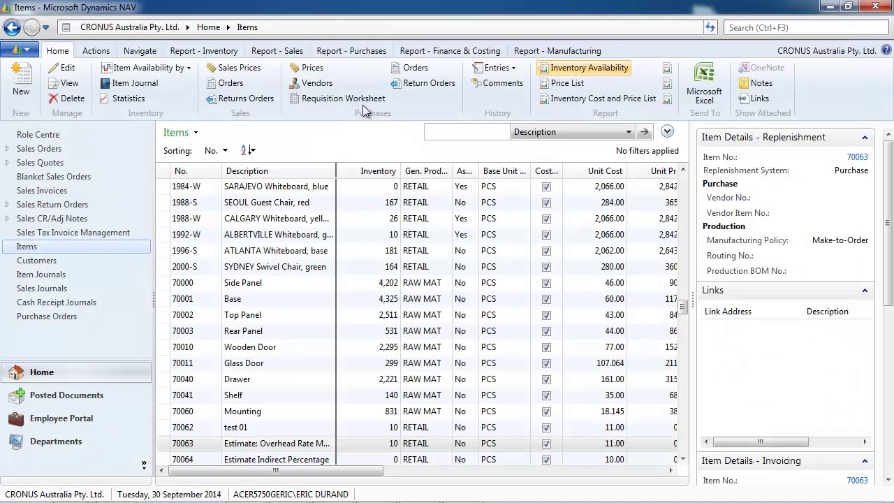
Step: Create a new purchase order for the vendor CoolWood Technologies with location code BLUE
click(62, 318)
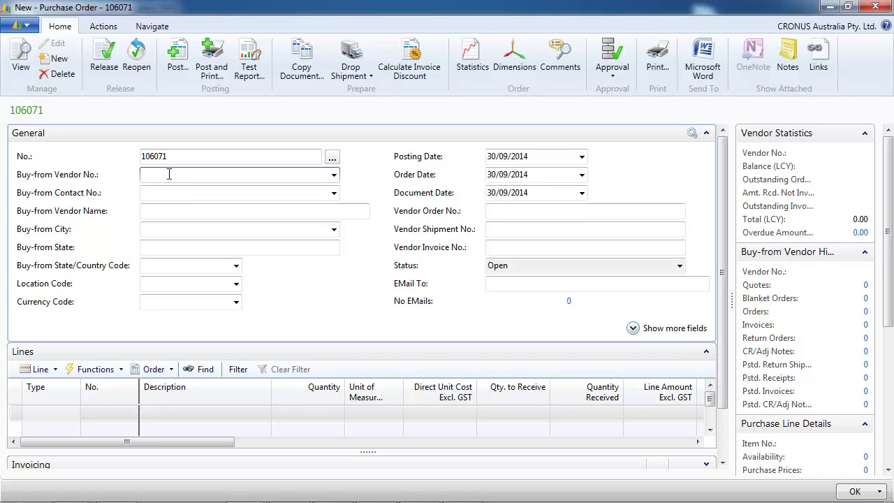
key(Tab)
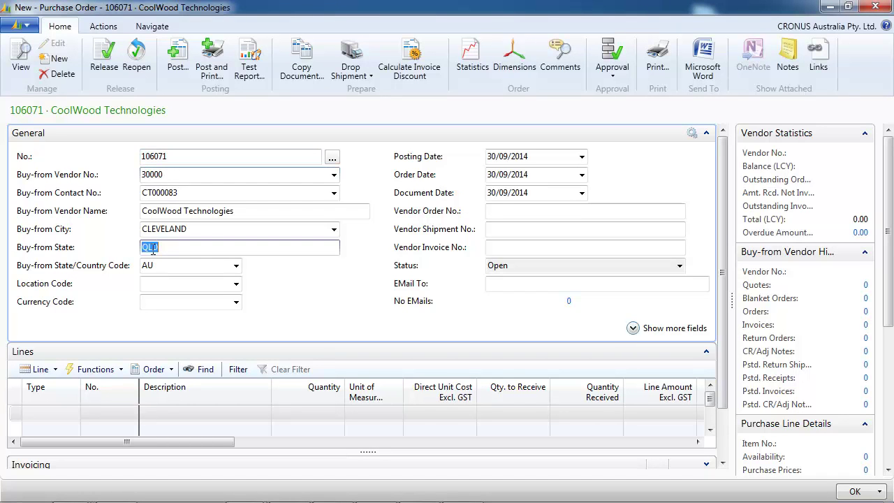
click(157, 283)
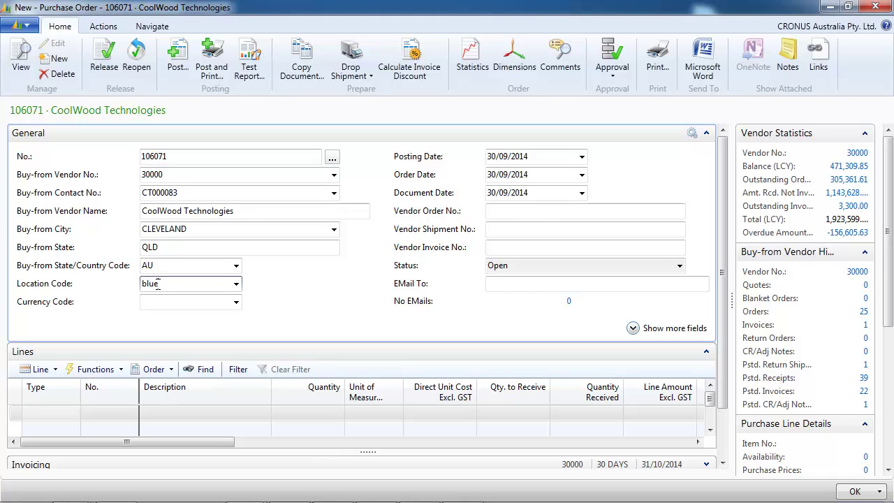
text(blue)
key(Tab)
Step: Add an Item line to the purchase order, finding Estimate Indirect Percentage by its description
click(67, 414)
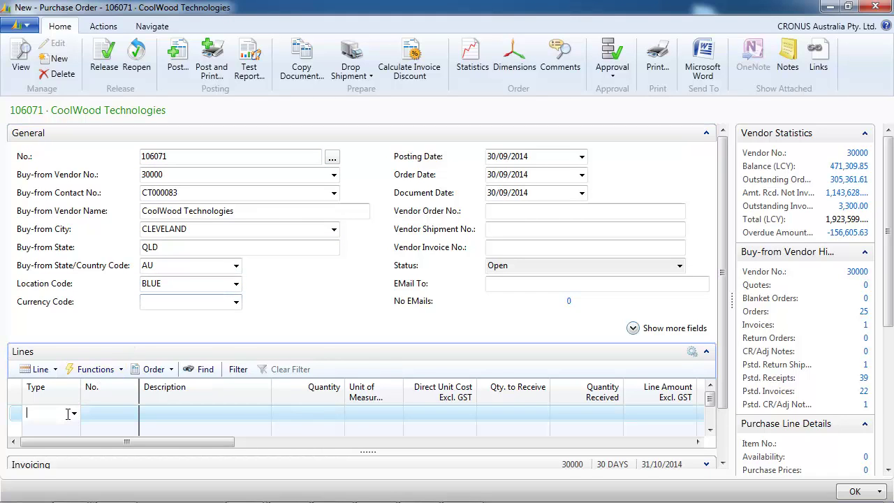
text(i)
key(Tab)
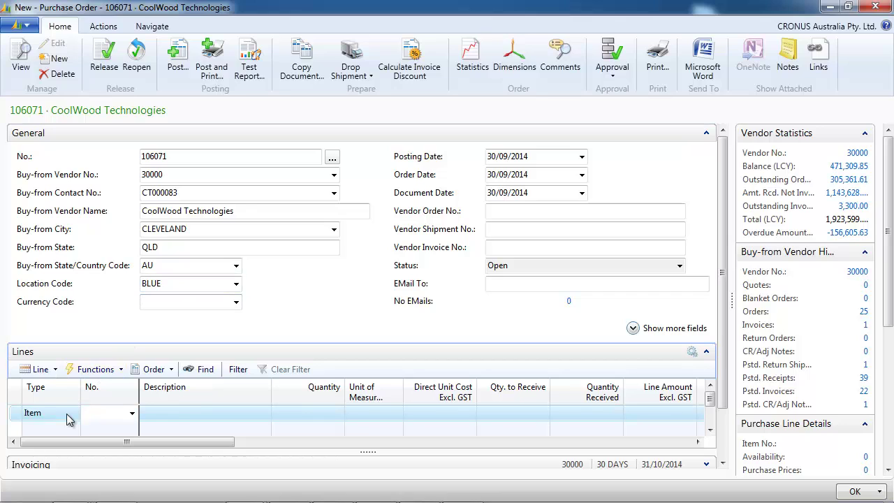
text(esti)
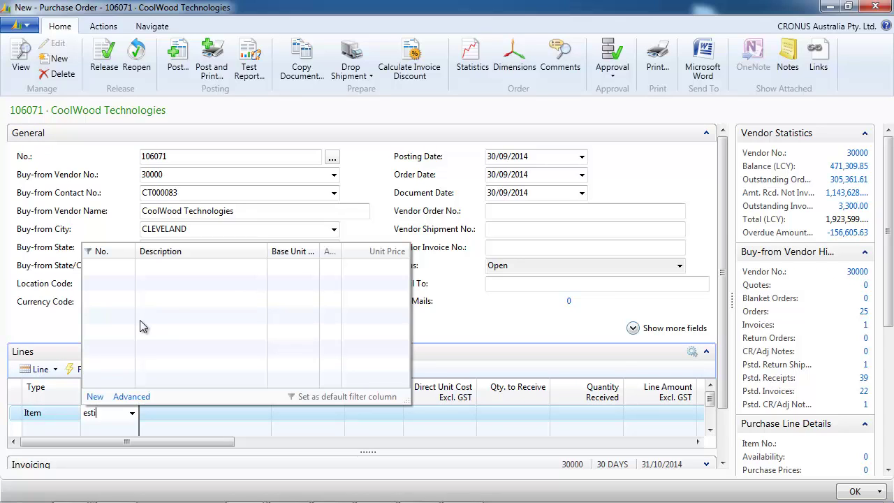
click(169, 255)
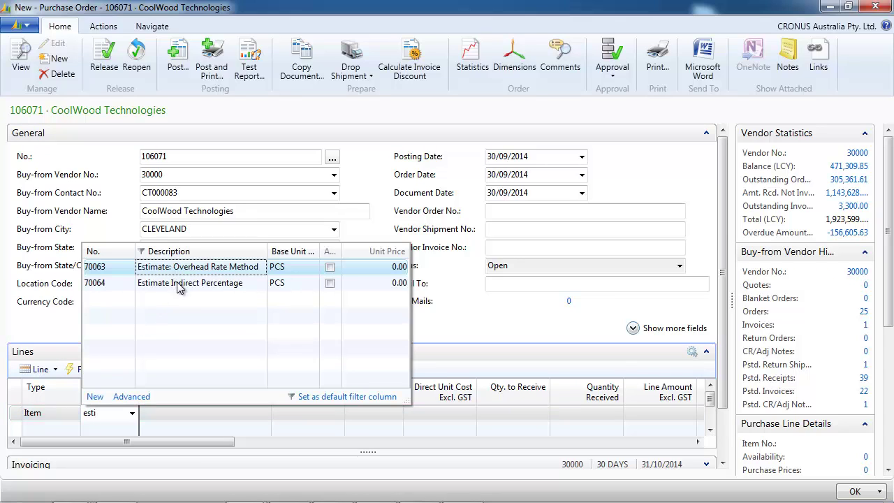
click(190, 283)
key(Tab)
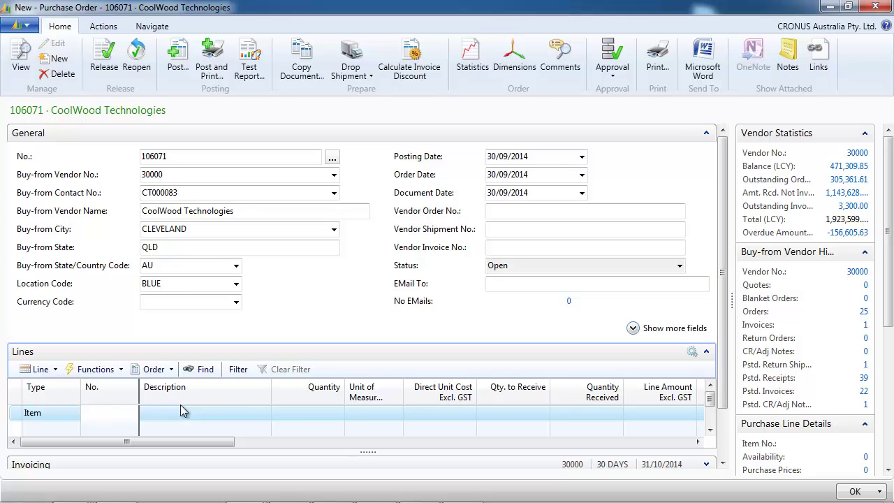
Step: Set the order line's quantity to 10 and post the purchase order as received and invoiced
click(303, 411)
text(10)
key(Tab)
key(Tab)
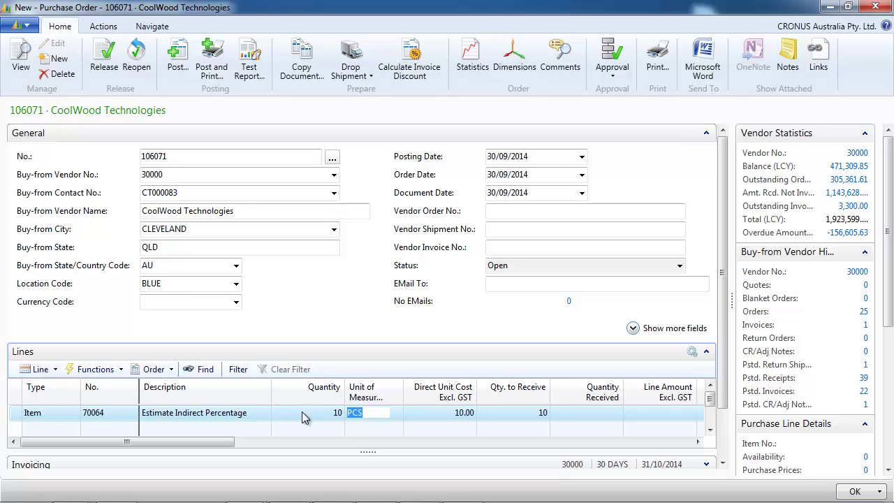
click(178, 60)
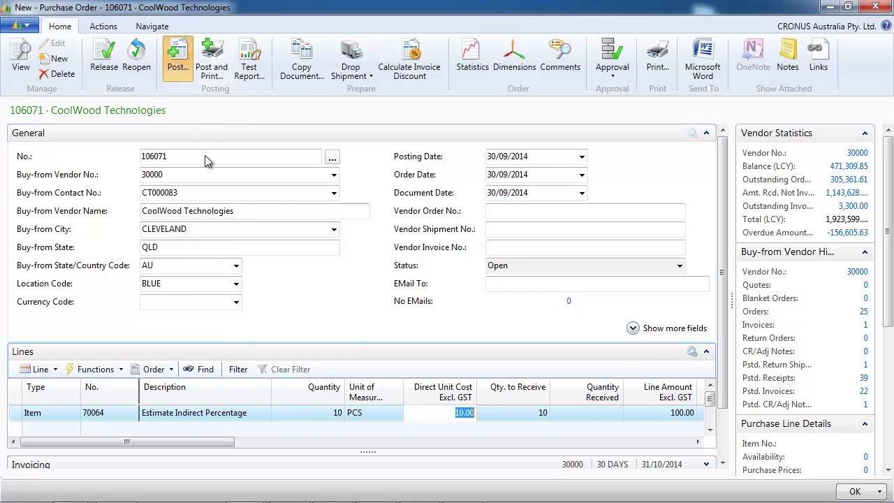
click(422, 286)
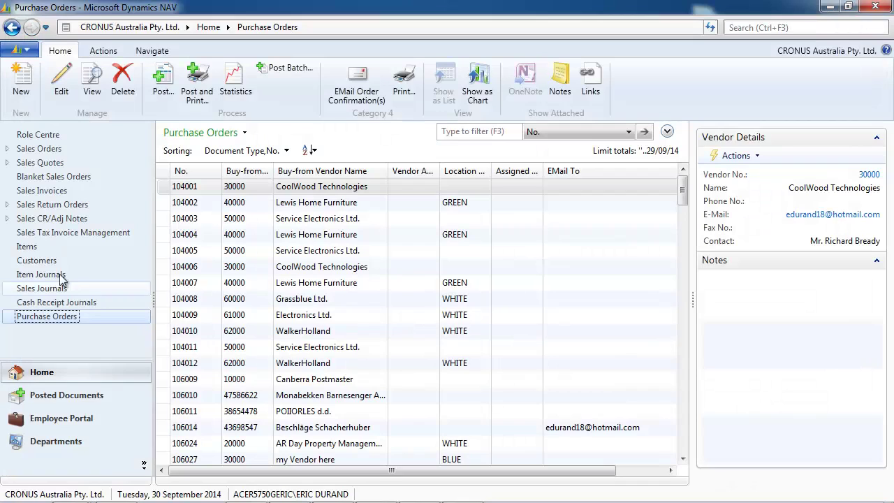
Step: Open the Estimate Indirect Percentage item from the item list and check its invoicing costs
click(34, 246)
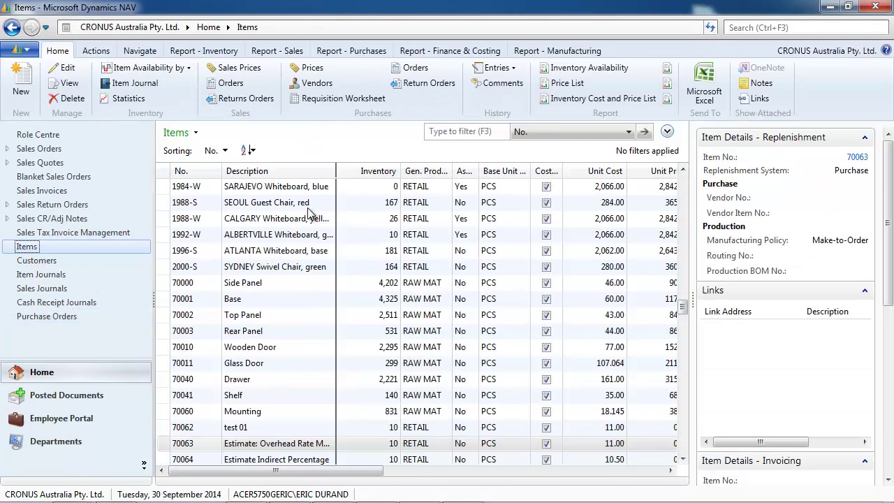
click(318, 461)
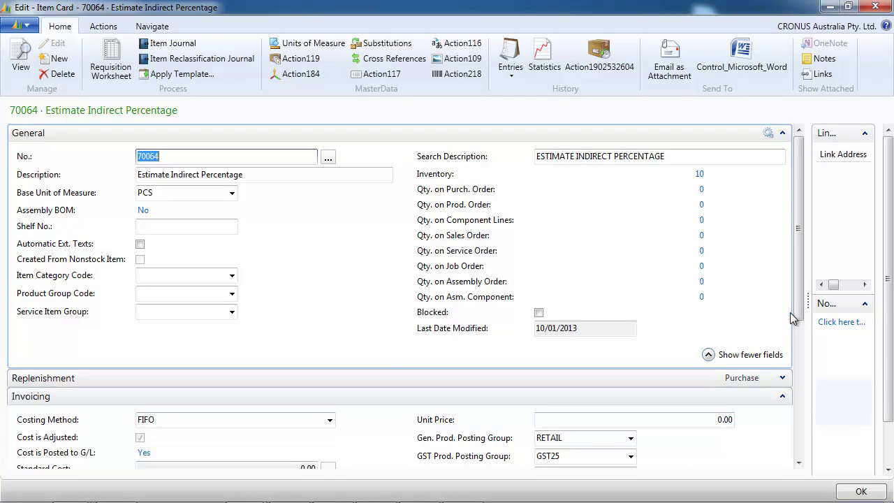
drag(790, 312, 789, 427)
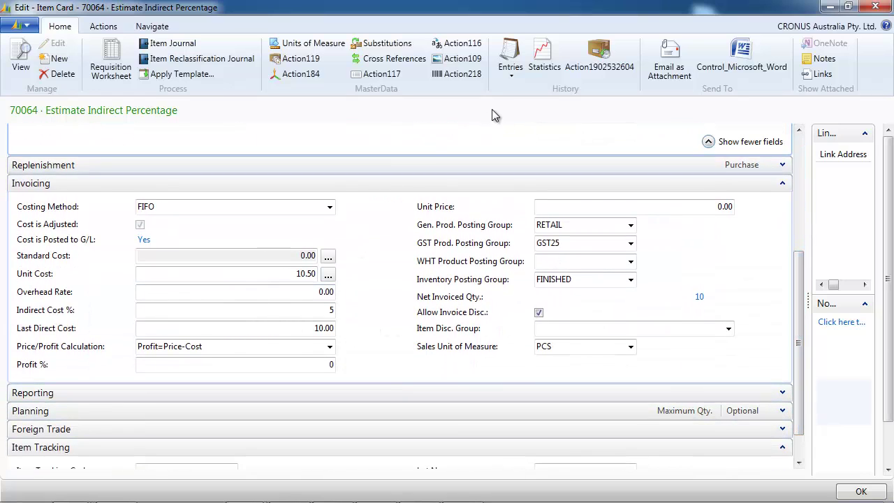
Step: Open the item's ledger entries and examine the actual cost amount of the purchase
click(510, 61)
click(529, 95)
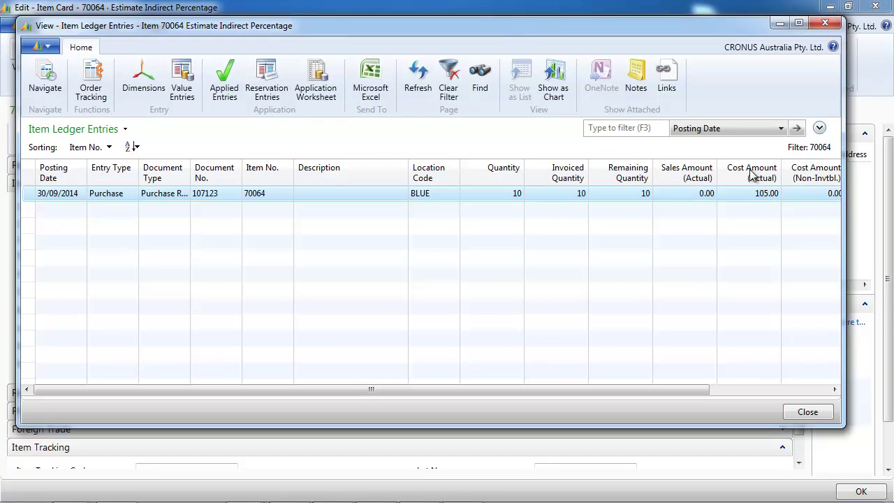
click(711, 388)
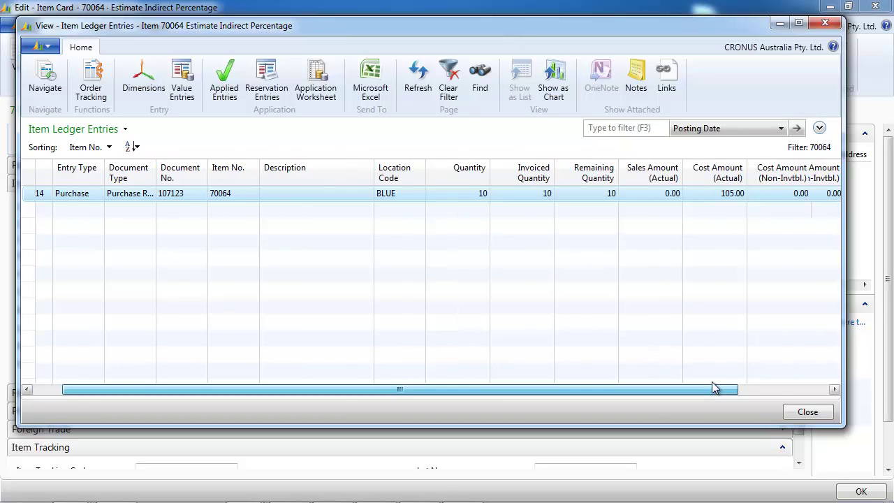
Step: Add the Cost Amount (Expected) column to the item ledger entries list and place it directly before Cost Amount (Actual)
right_click(714, 168)
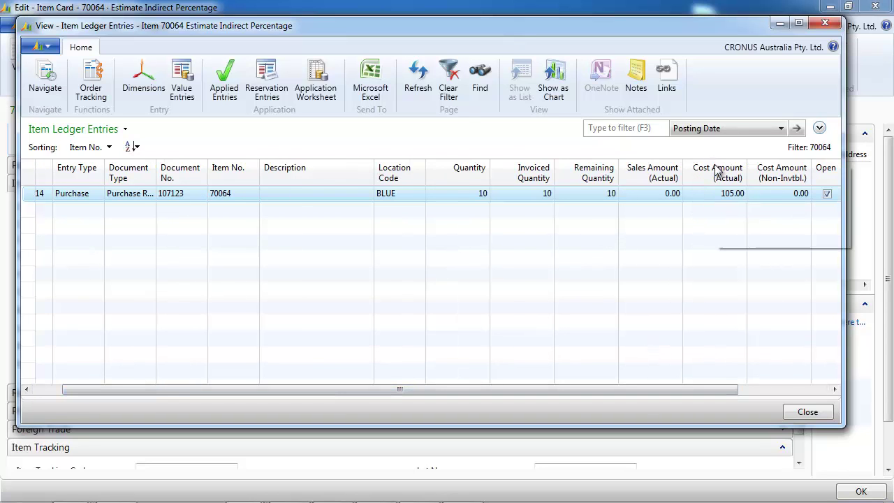
click(744, 192)
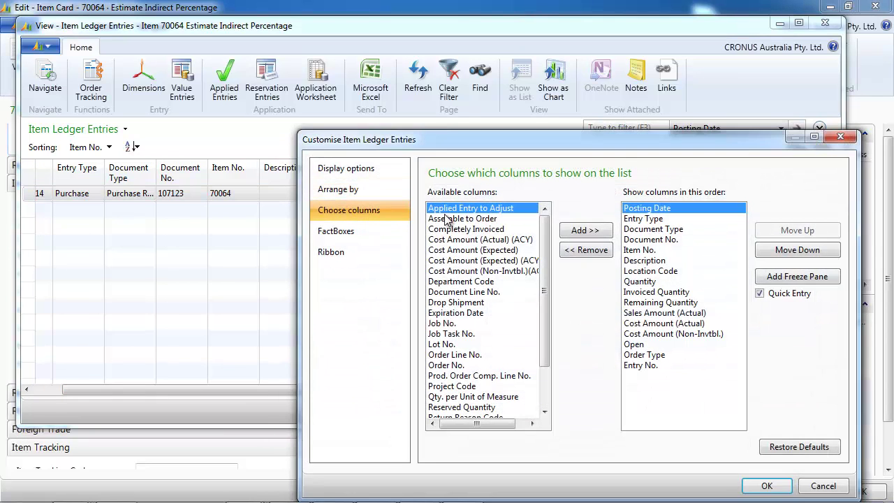
click(490, 251)
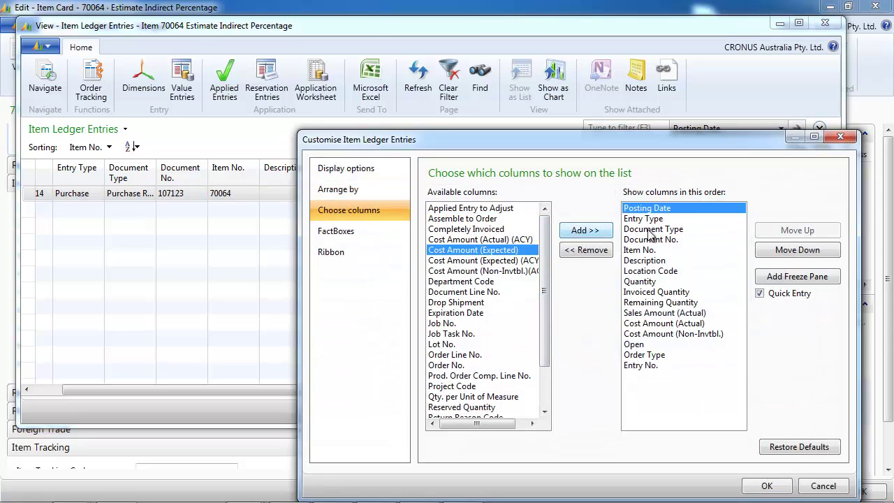
click(792, 233)
click(792, 233)
click(790, 234)
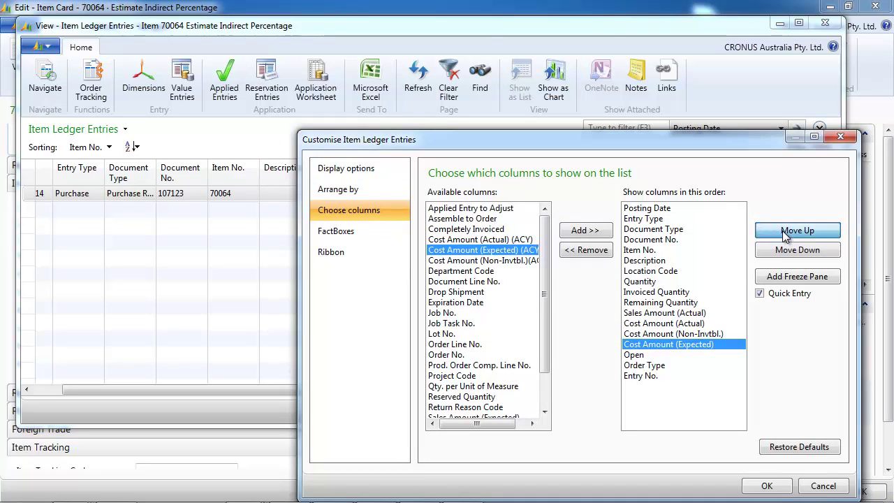
click(785, 236)
click(785, 236)
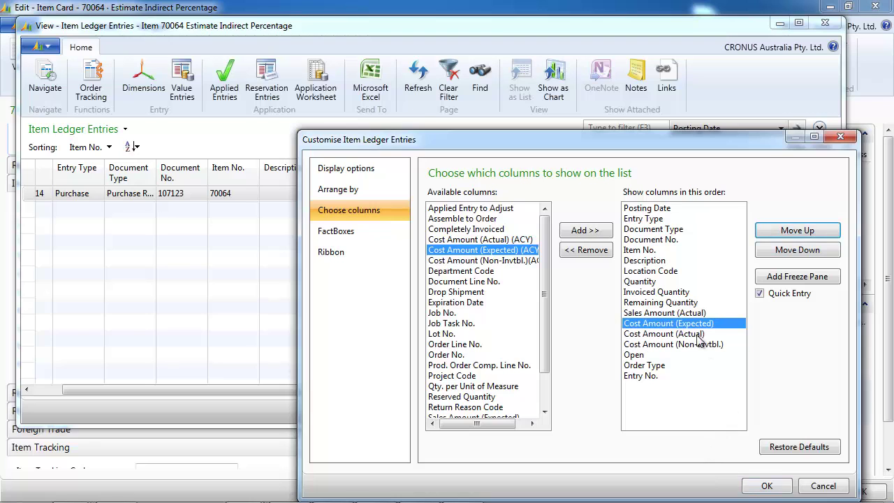
Step: Move the Sales Amount (Actual) column after Cost Amount (Actual) and apply the column layout
click(686, 313)
click(807, 252)
click(806, 252)
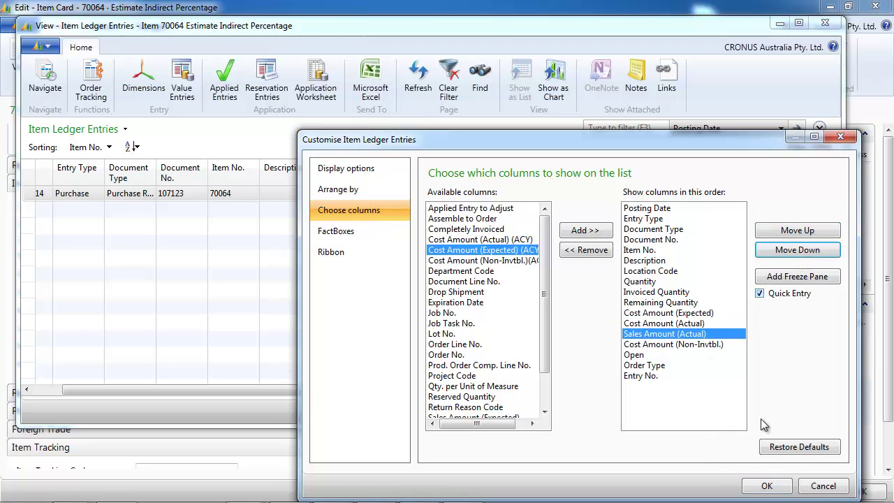
click(765, 486)
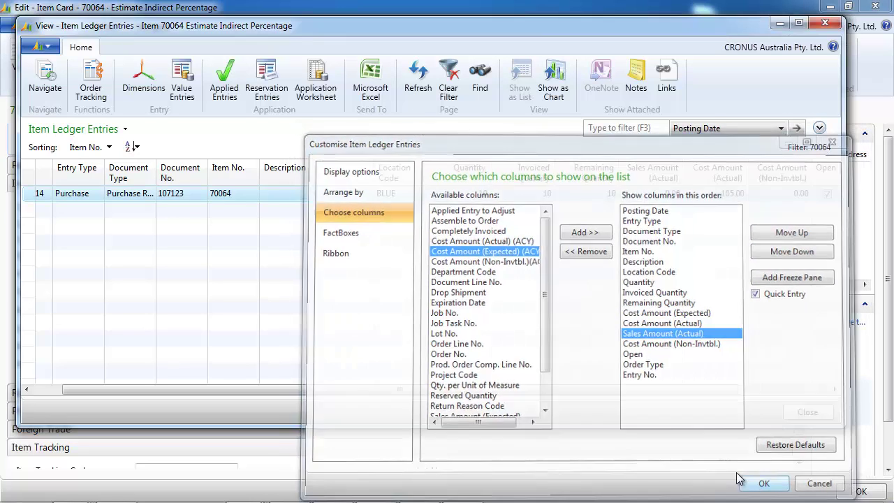
Step: Reopen the item ledger entries and examine the purchase's value entries for direct and indirect cost amounts
key(Escape)
key(ctrl+F7)
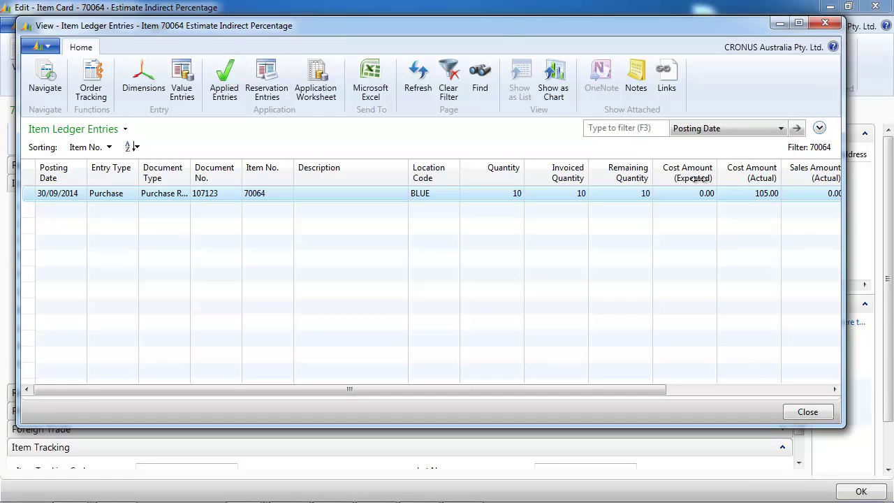
click(183, 79)
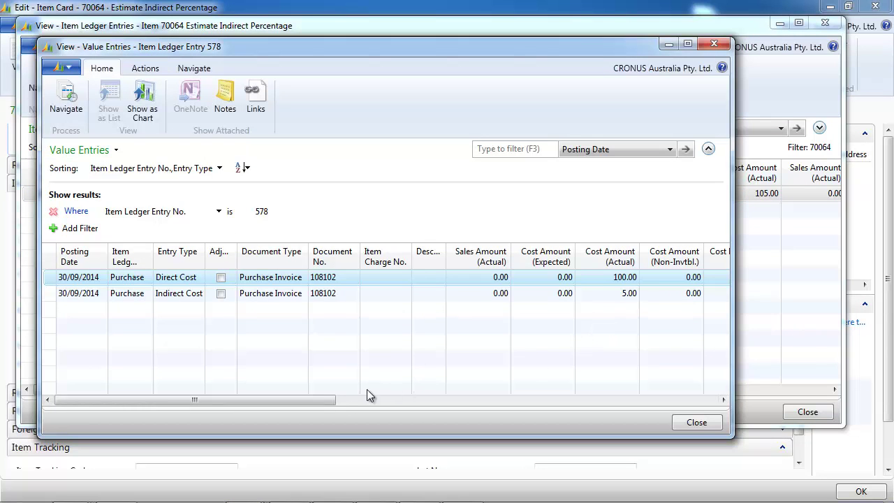
drag(325, 401, 509, 421)
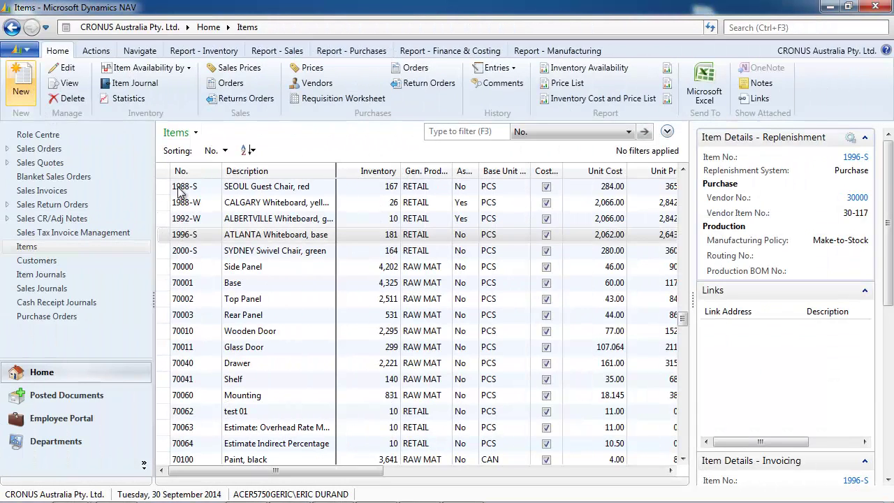
Step: Create a new item described as "Actual Method: charge item" and apply the ITEM01 (Item FINISHED) configuration template
key(ctrl+n)
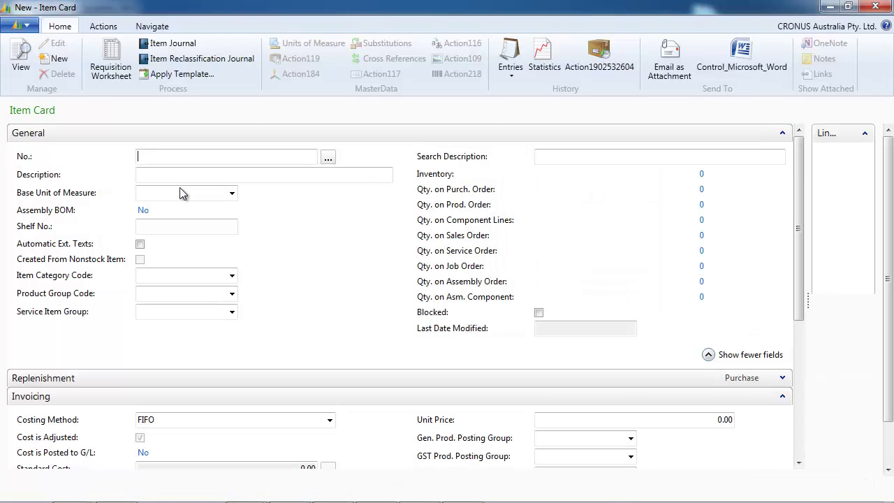
click(170, 176)
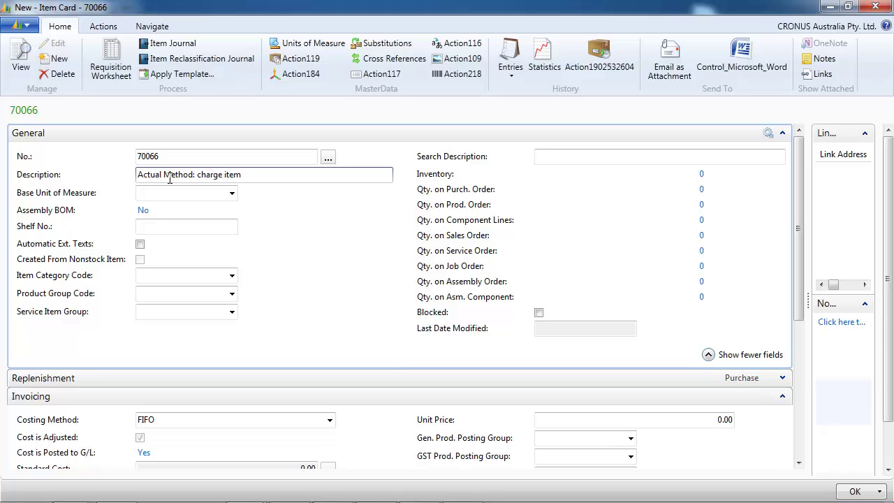
key(Tab)
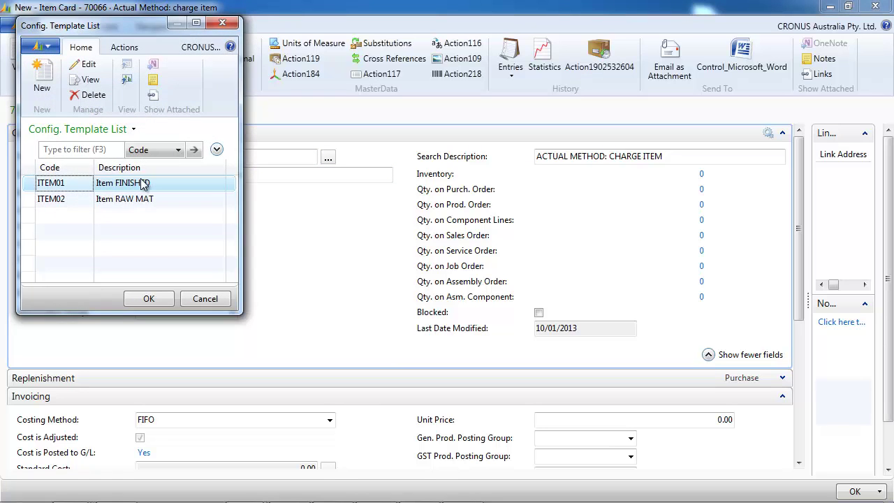
double_click(143, 183)
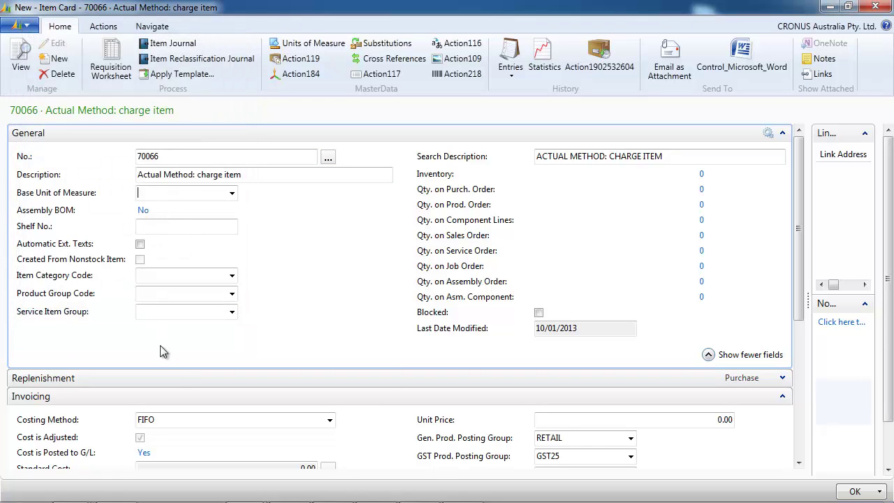
Step: Set the new item's Unit Cost and Last Direct Cost to 10.00 and close its card
scroll(803, 293, down, 5)
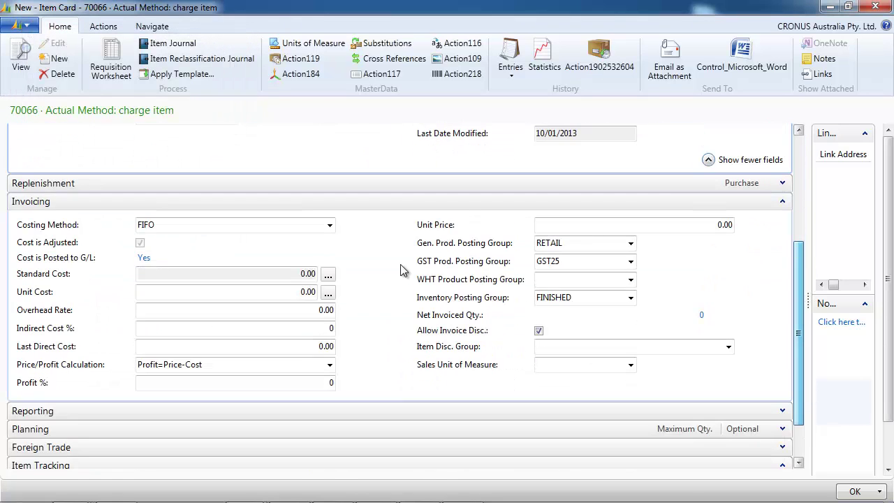
click(266, 293)
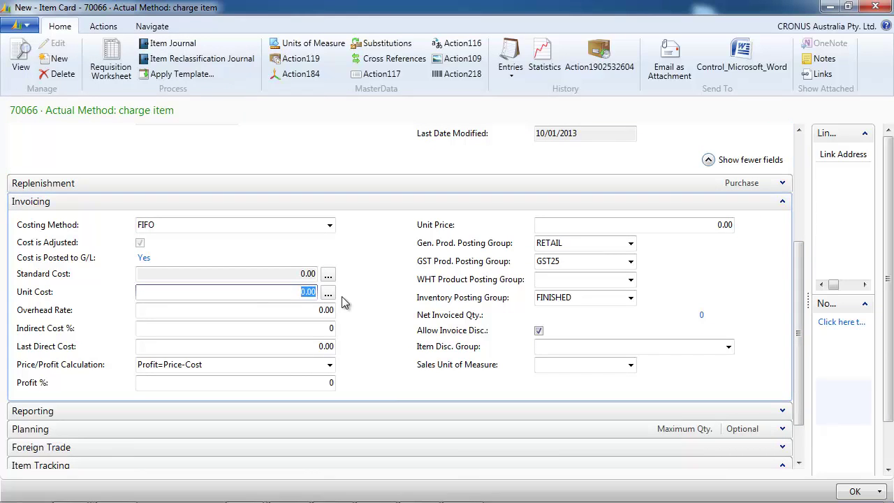
text(10)
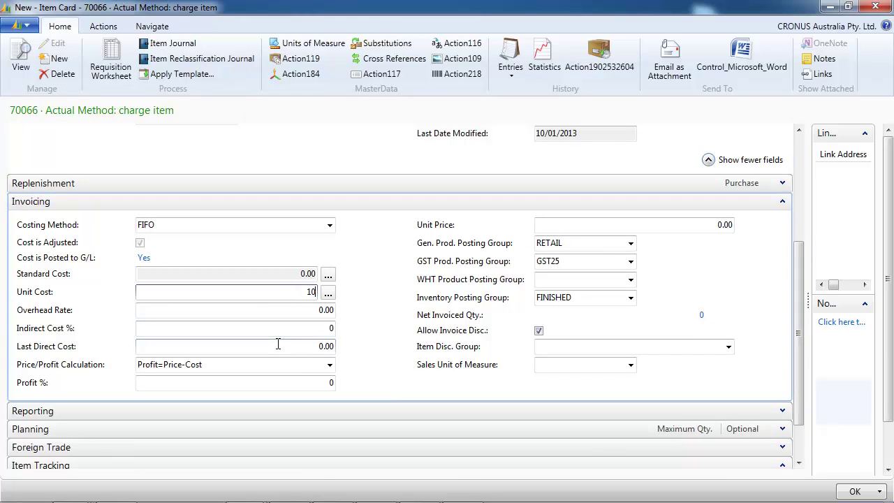
click(278, 346)
key(Tab)
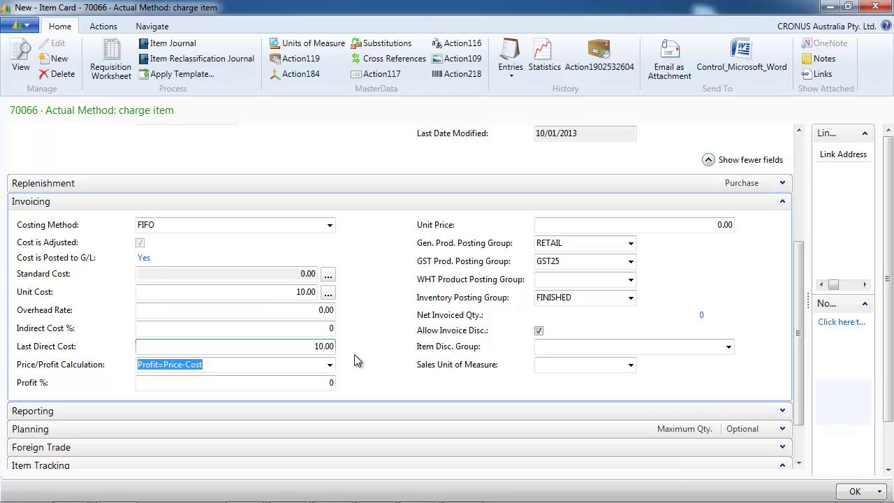
click(874, 7)
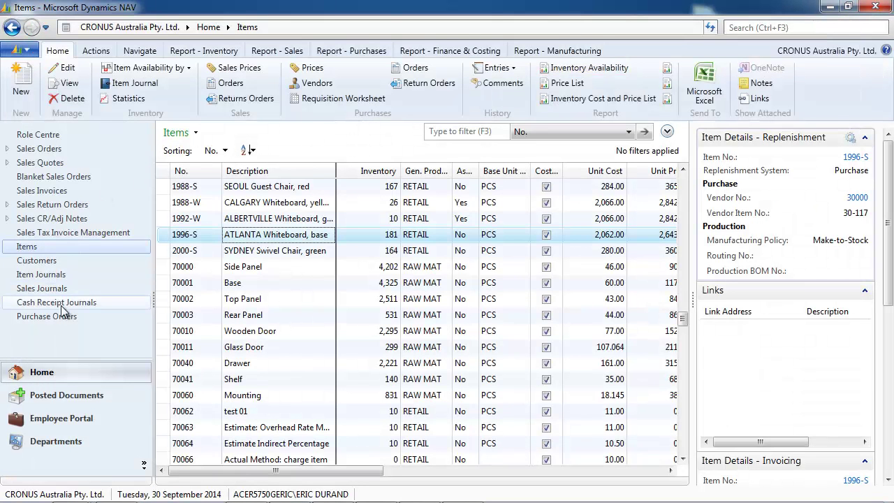
Step: Create a new purchase order for vendor CoolWood Technologies with location code BLUE
click(61, 314)
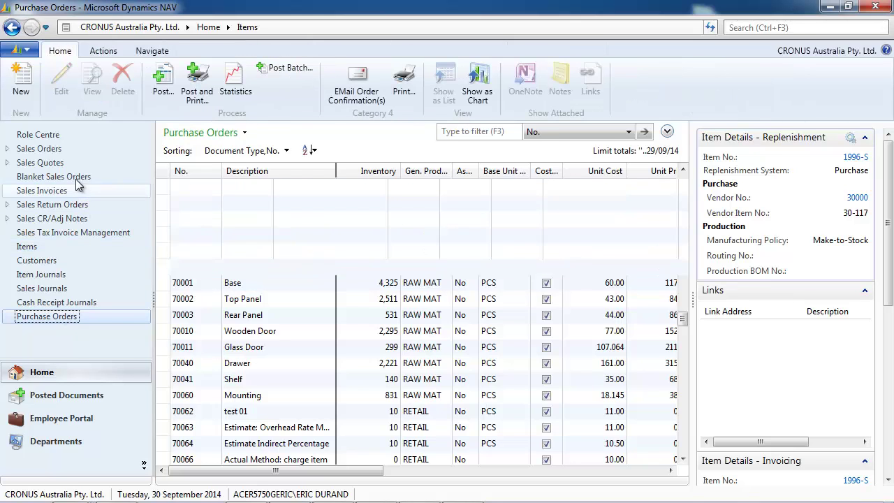
click(39, 90)
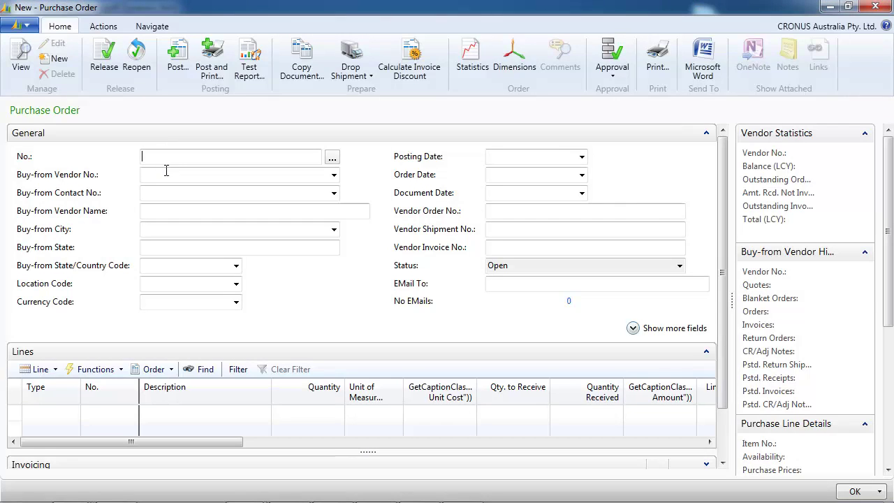
click(170, 175)
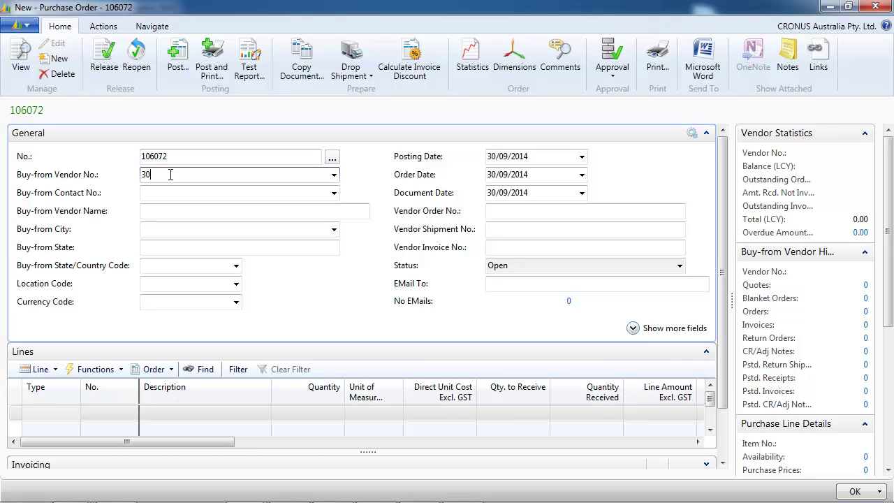
key(Tab)
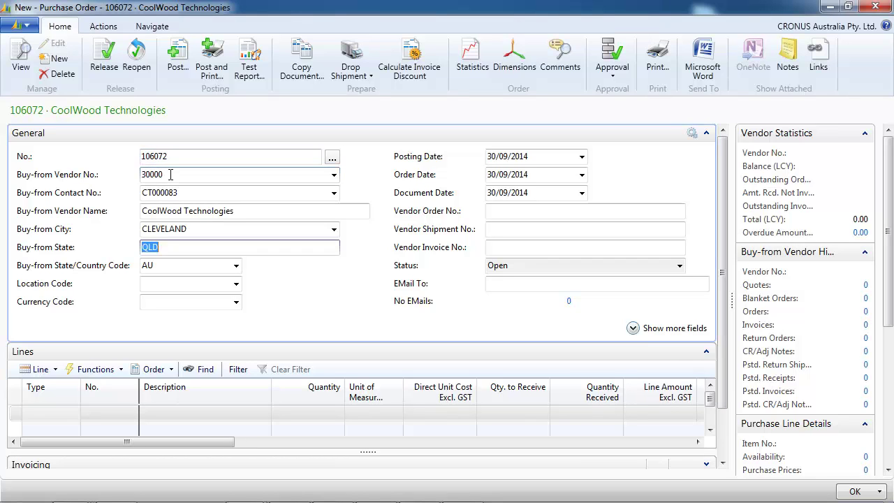
click(166, 284)
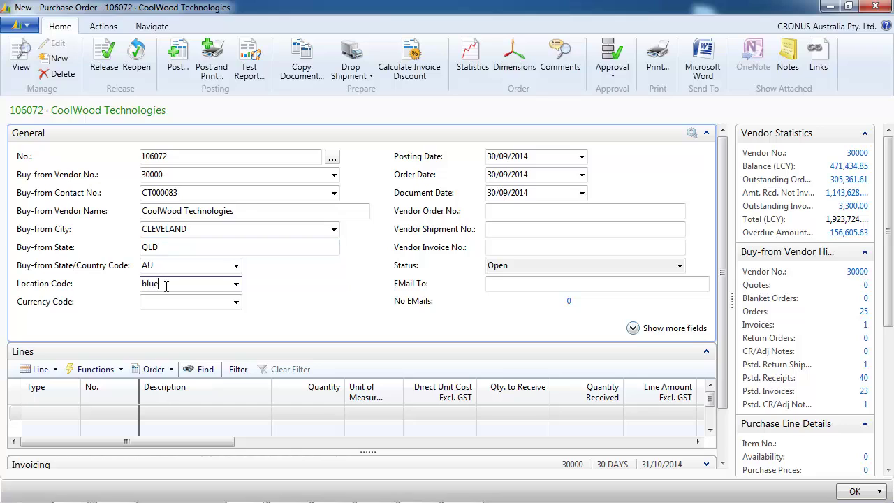
text(blue)
key(Tab)
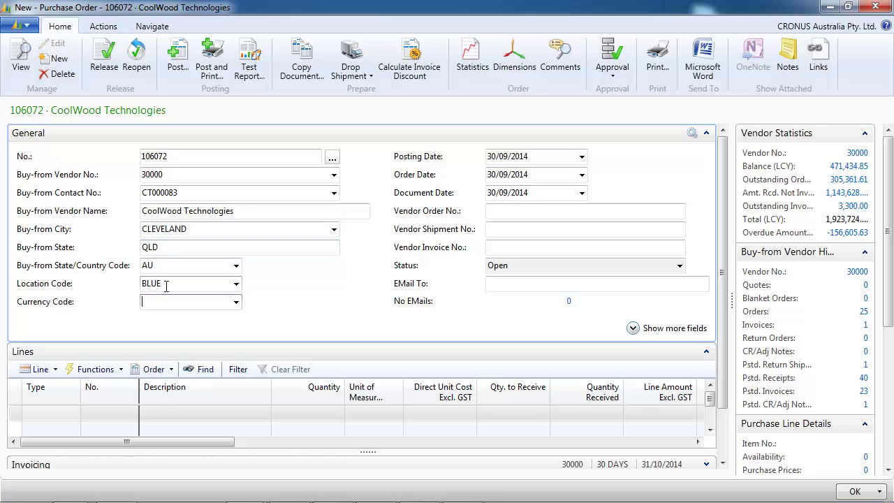
Step: Add an order line of type Item for "Actual Method: charge item", found by description, with quantity 10
click(73, 415)
click(51, 353)
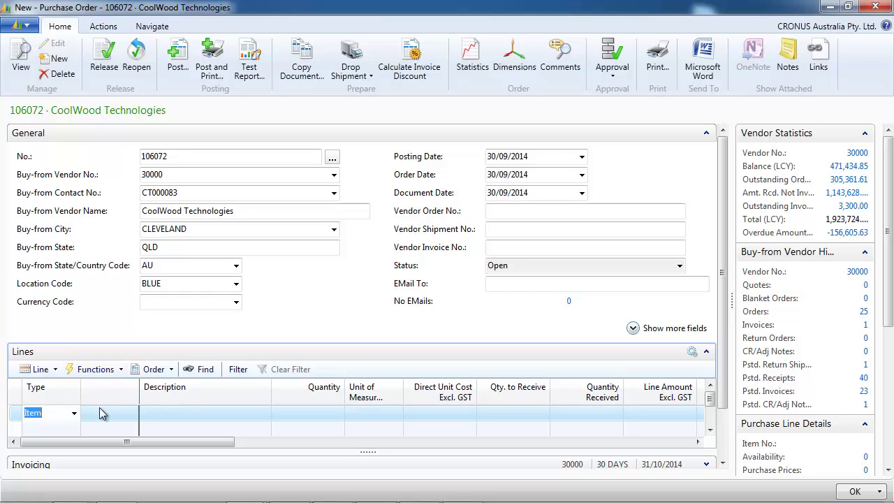
click(102, 412)
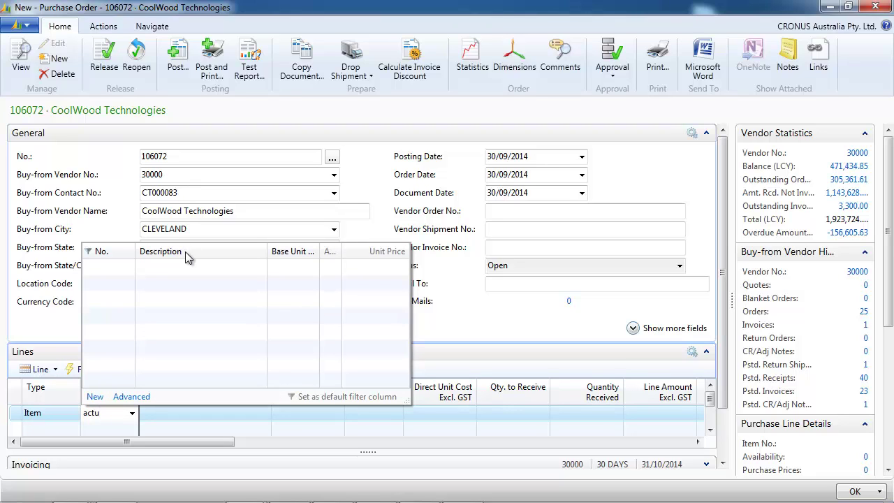
click(185, 251)
click(185, 264)
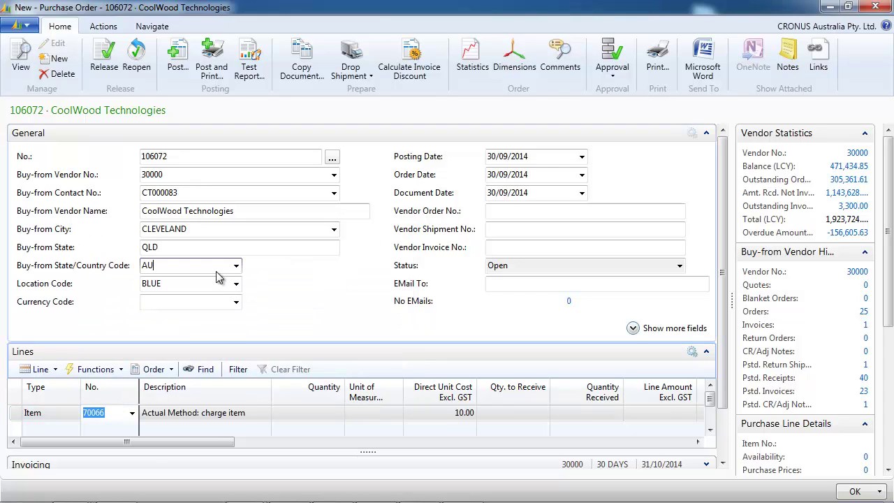
click(340, 413)
text(1)
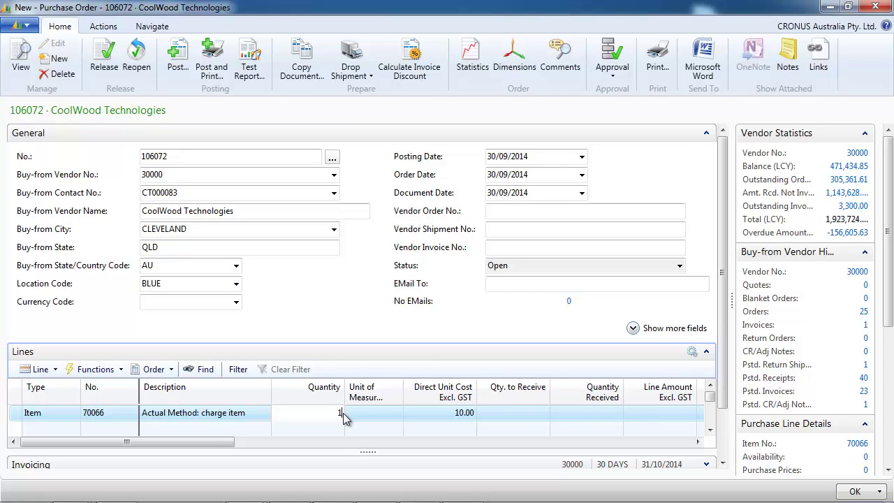
text(0)
key(Tab)
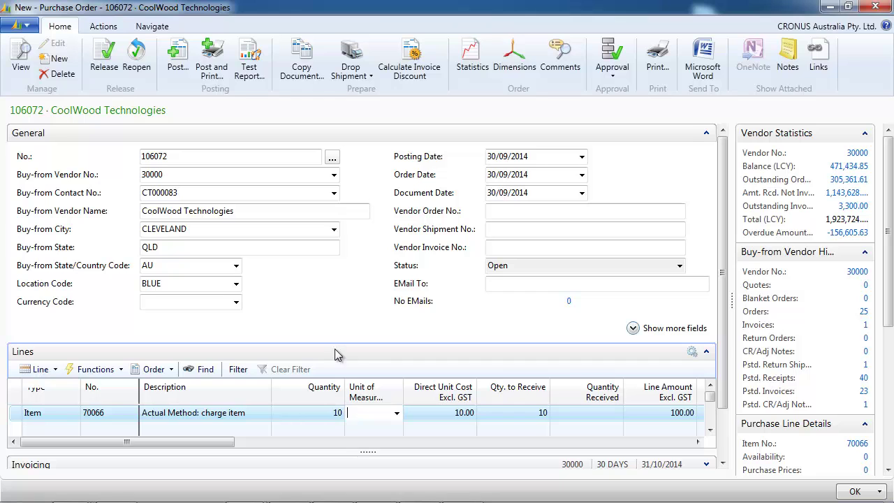
Step: Try to post the purchase order with the Receive and Invoice option
click(177, 58)
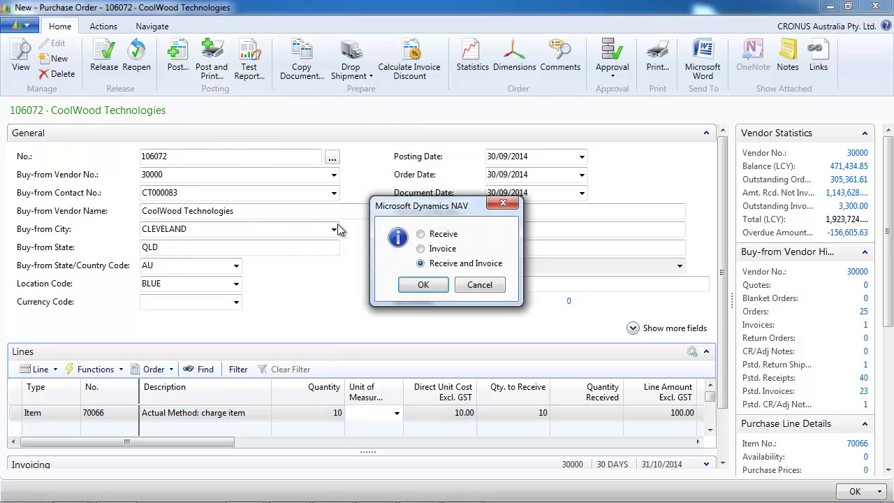
click(423, 285)
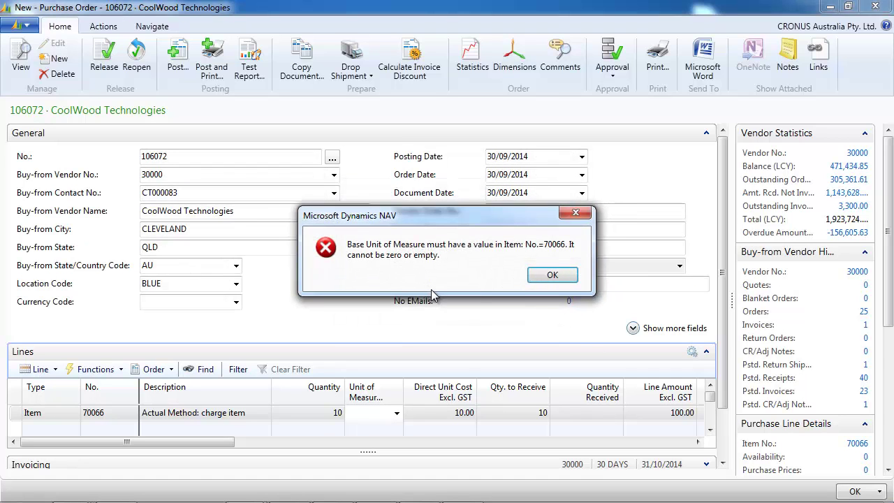
click(551, 275)
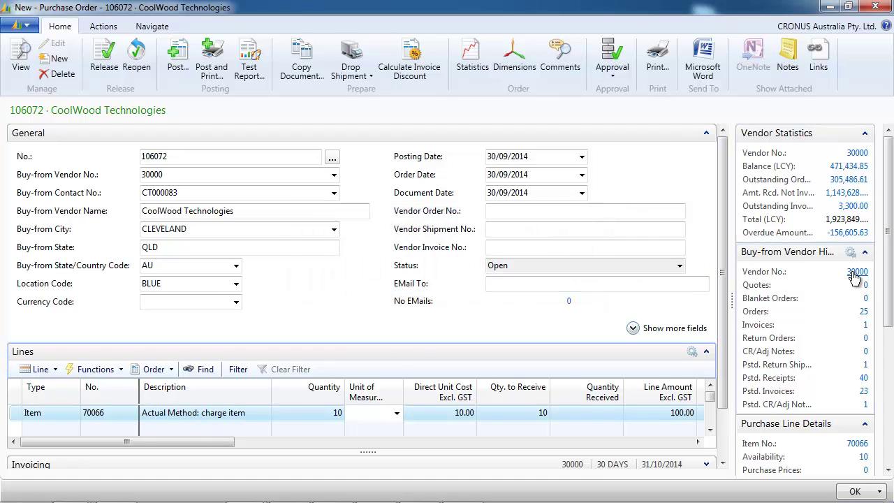
Step: Edit the order line's item card, creating unit of measure PCS with quantity 1 and assigning it as the base unit
click(861, 446)
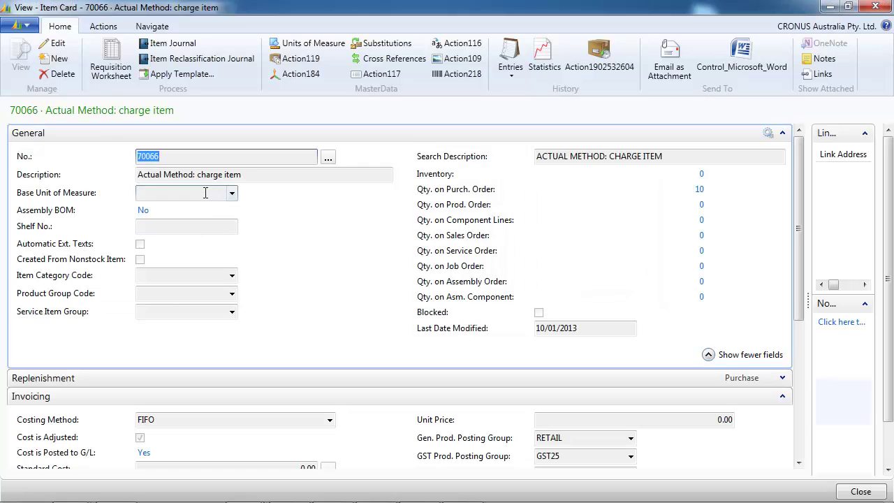
right_click(198, 193)
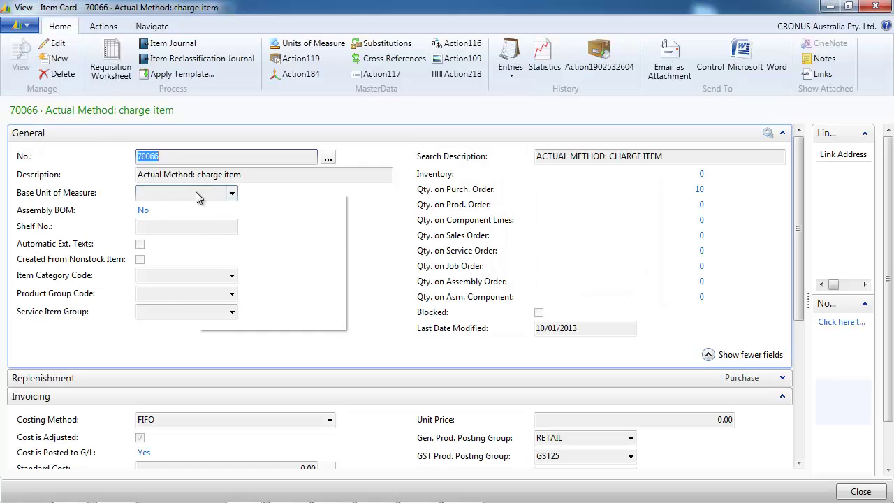
click(56, 45)
click(232, 193)
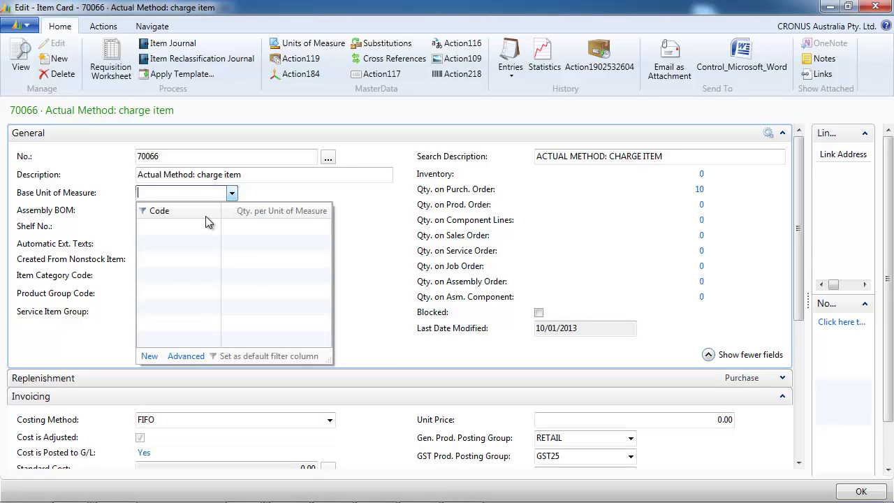
click(155, 359)
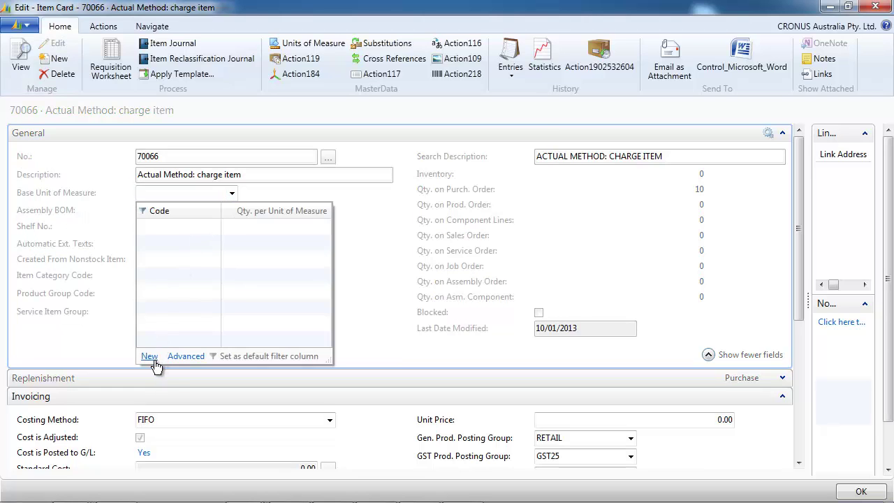
click(108, 189)
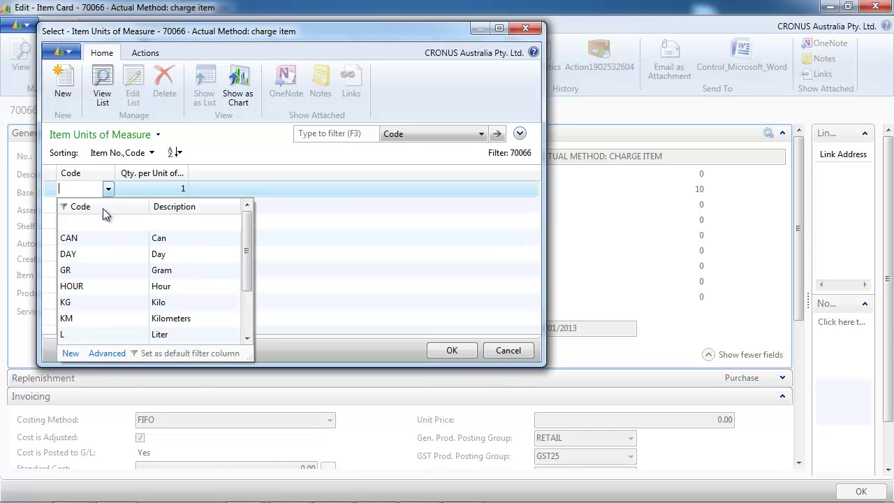
text(pcs)
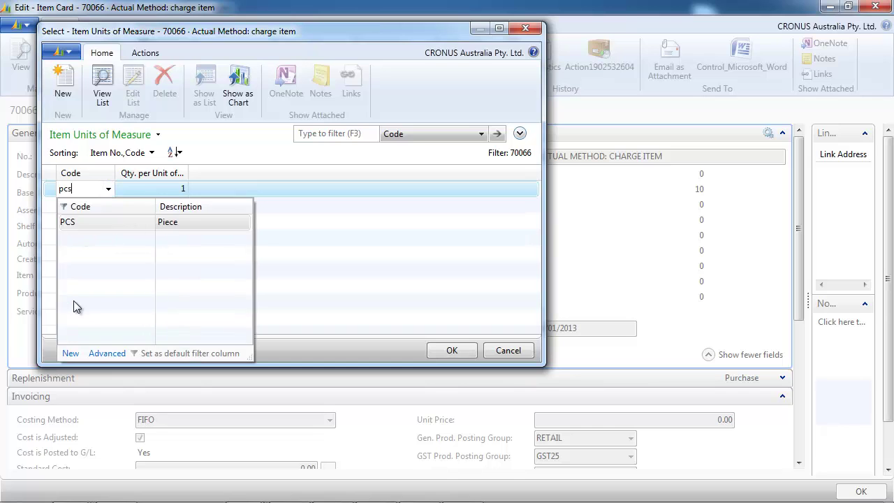
key(Tab)
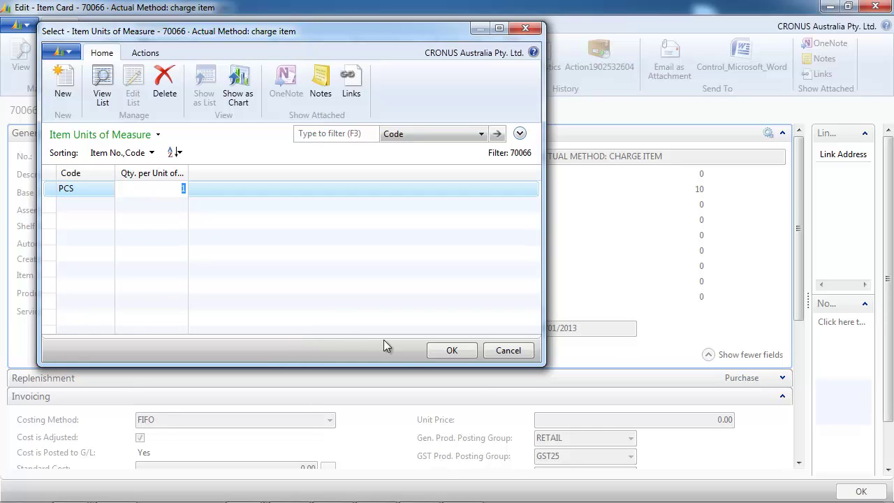
click(452, 350)
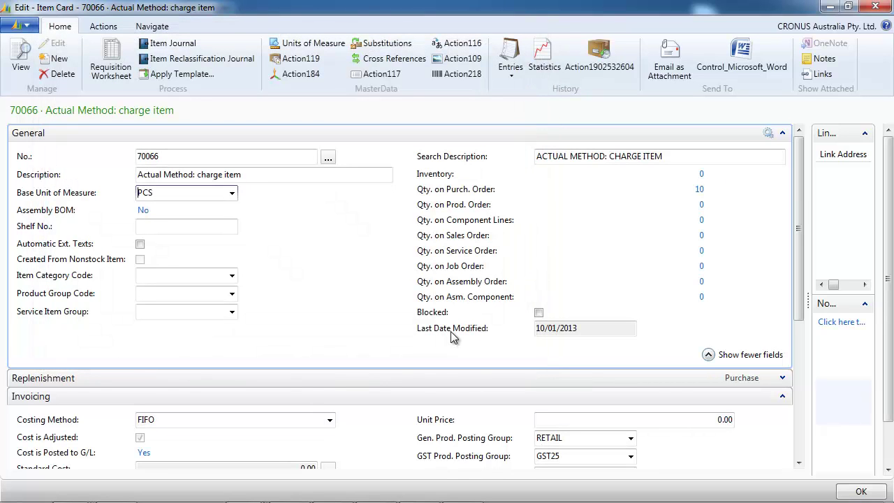
key(Tab)
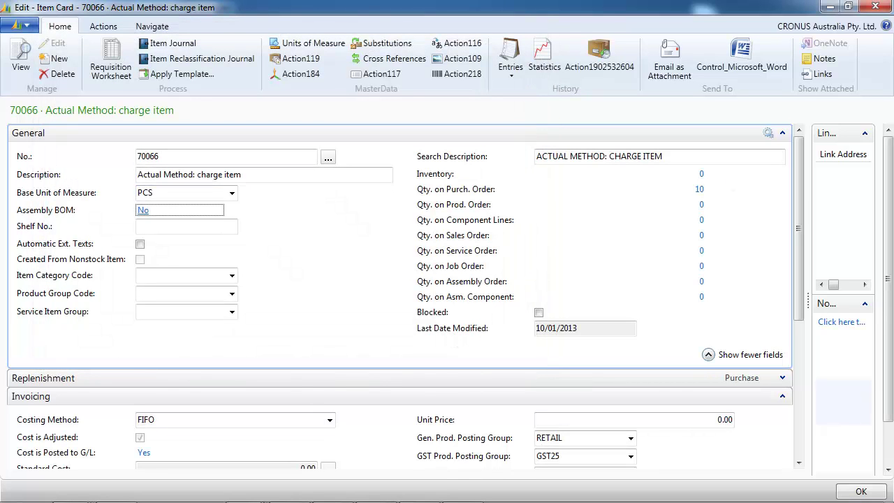
Step: Return to the purchase order, set the line's unit of measure to PCS, and post with Receive and Invoice
click(875, 7)
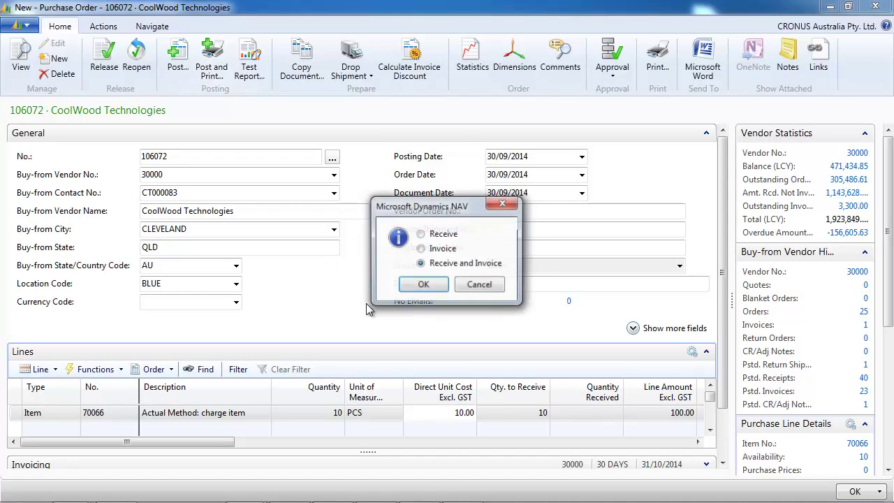
click(423, 285)
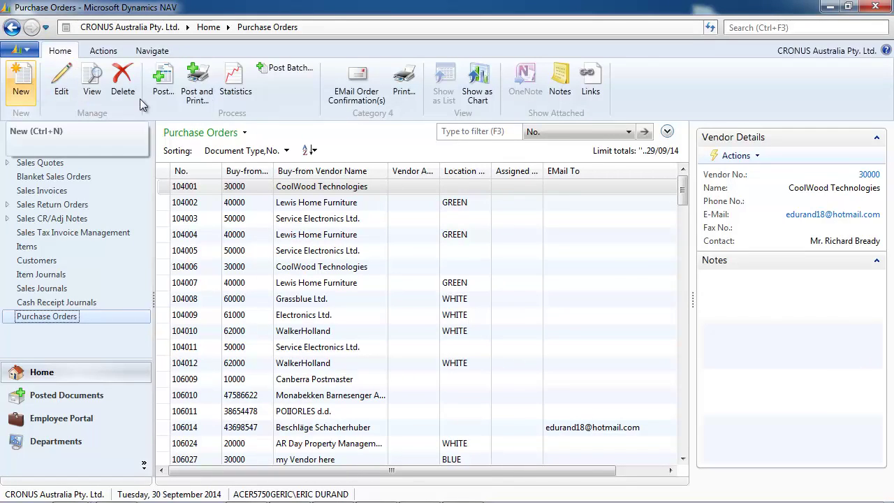
Step: Find the purchase invoices list and create a new purchase invoice for vendor Canberra Postmaster
click(738, 25)
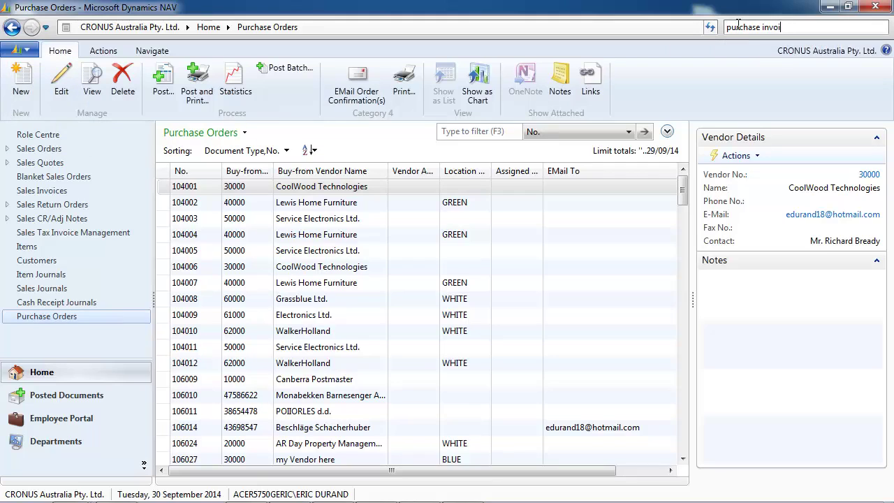
click(606, 62)
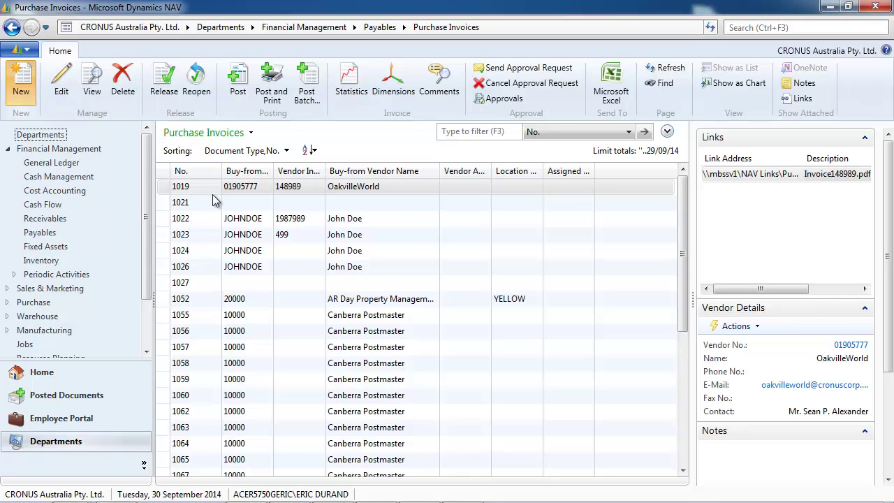
key(ctrl+n)
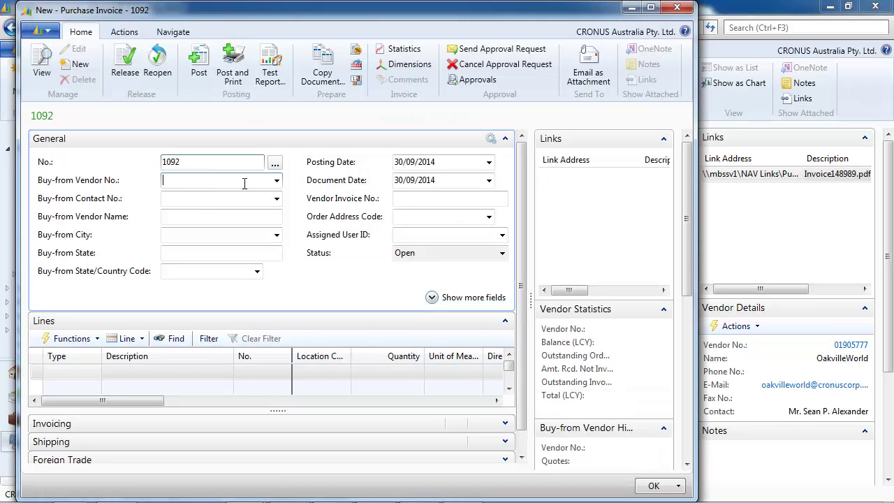
click(277, 180)
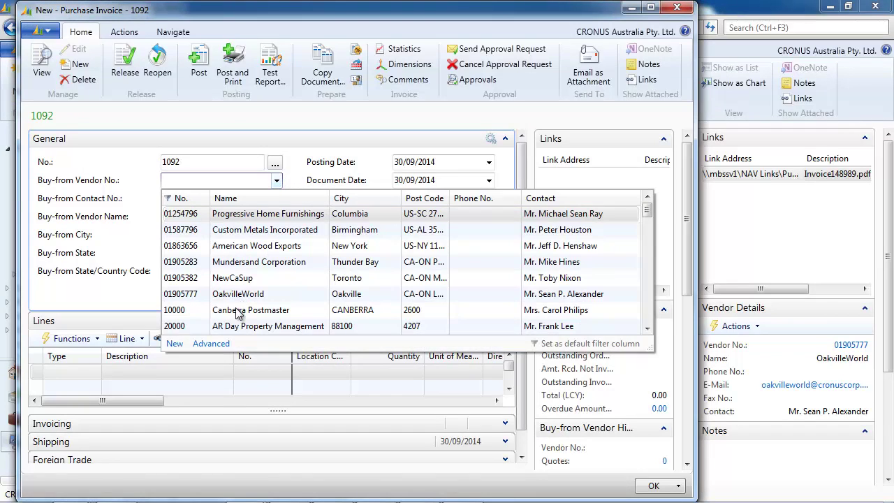
click(241, 310)
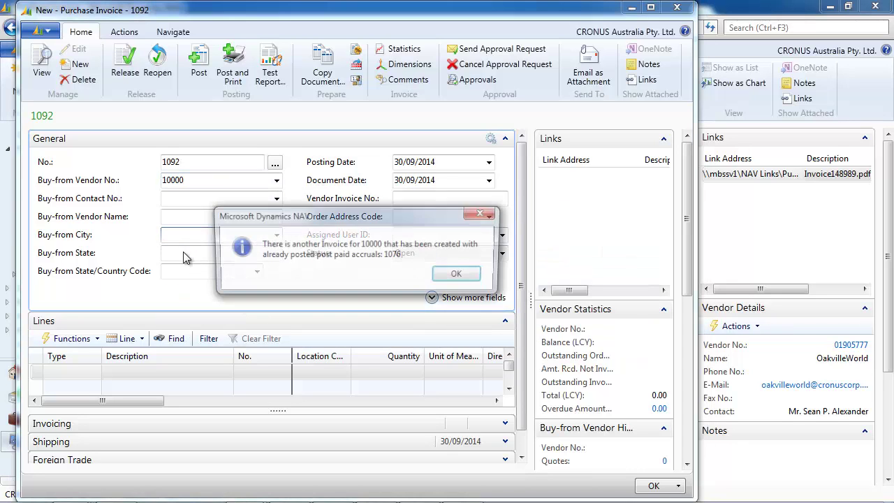
click(459, 275)
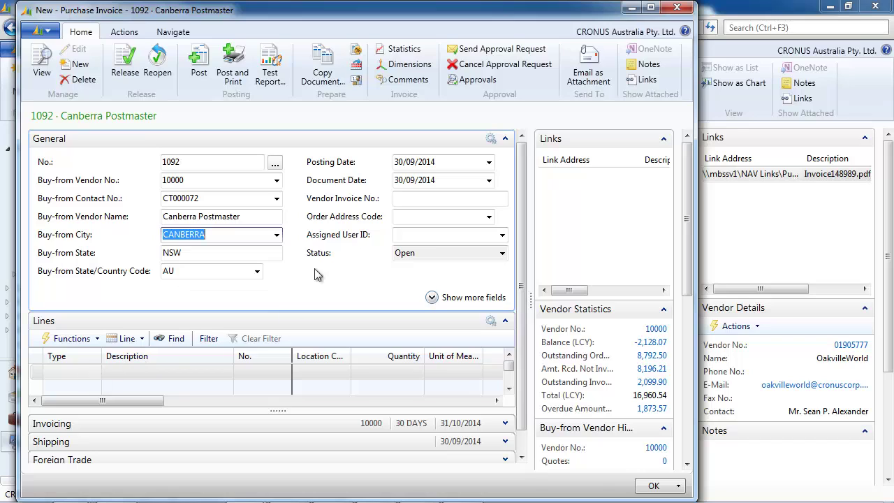
Step: Set the invoice's posting date to 15/10/2014
click(376, 162)
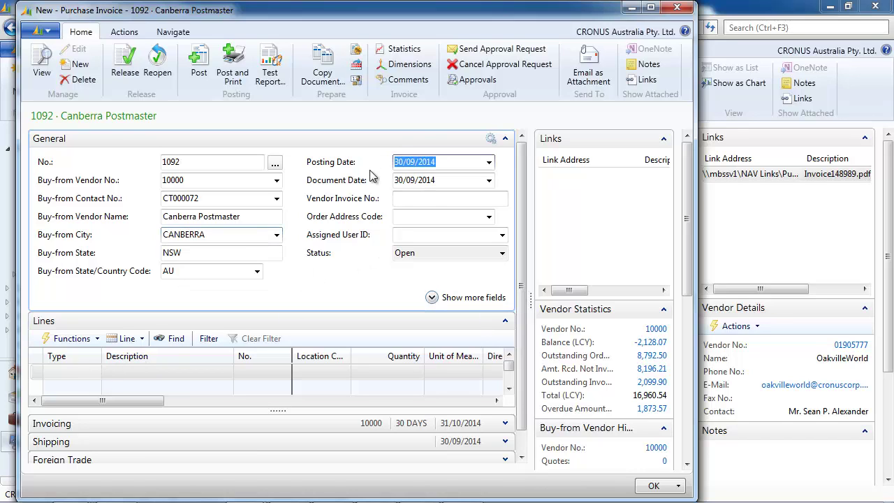
text(1510)
key(Tab)
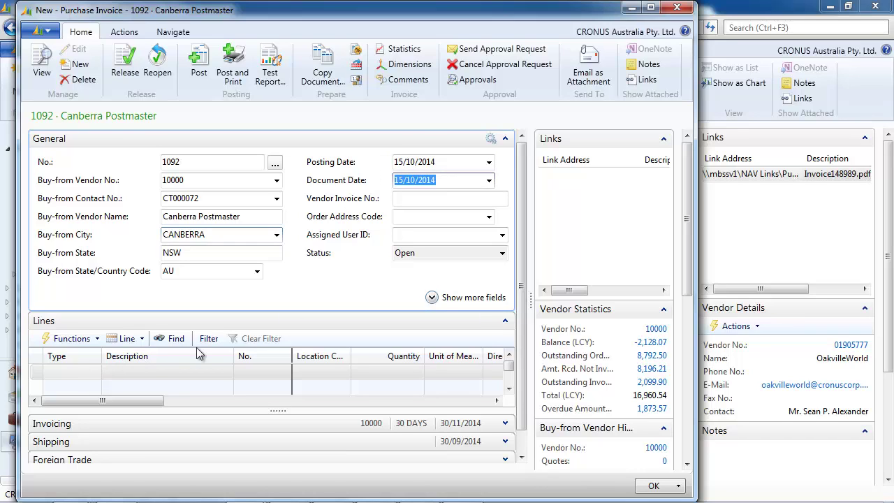
Step: Add an invoice line of type Charge (Item) with number P-FREIGHT, working in the maximized invoice window
click(89, 370)
click(95, 372)
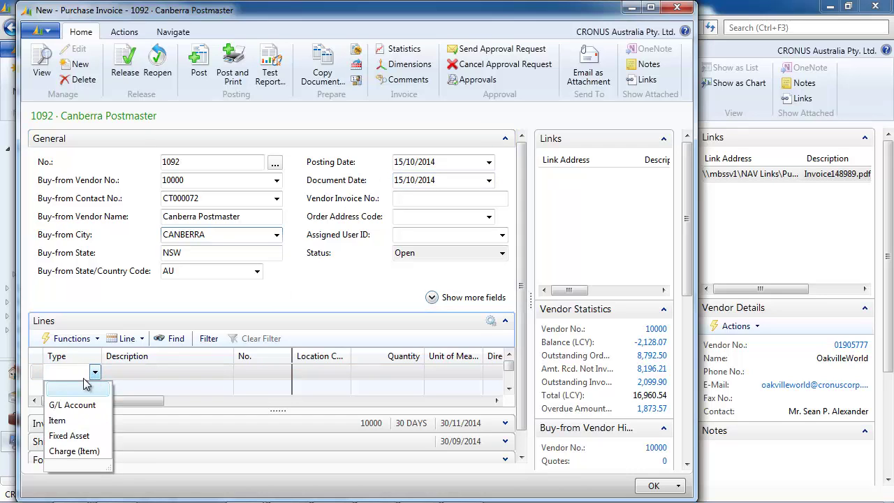
click(70, 451)
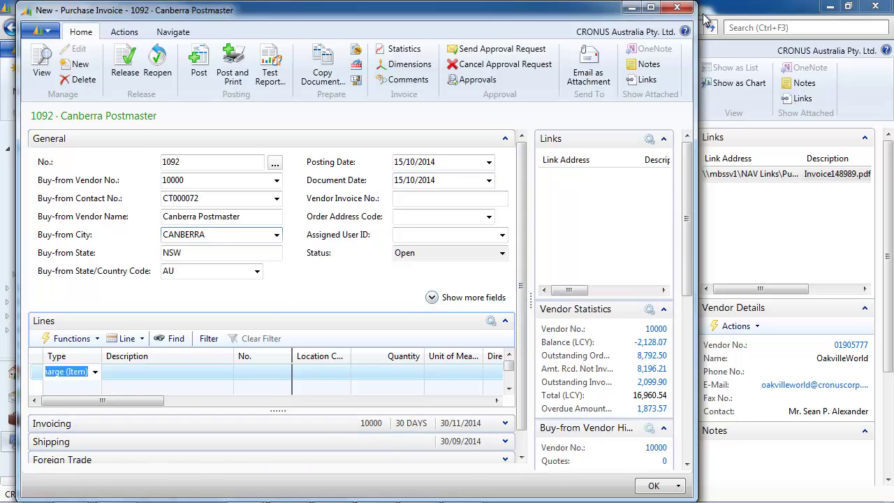
click(650, 9)
click(251, 371)
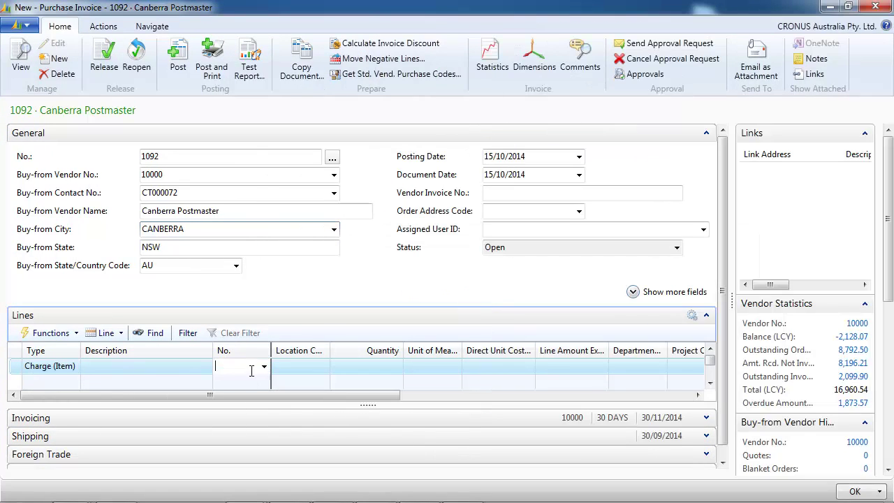
click(264, 367)
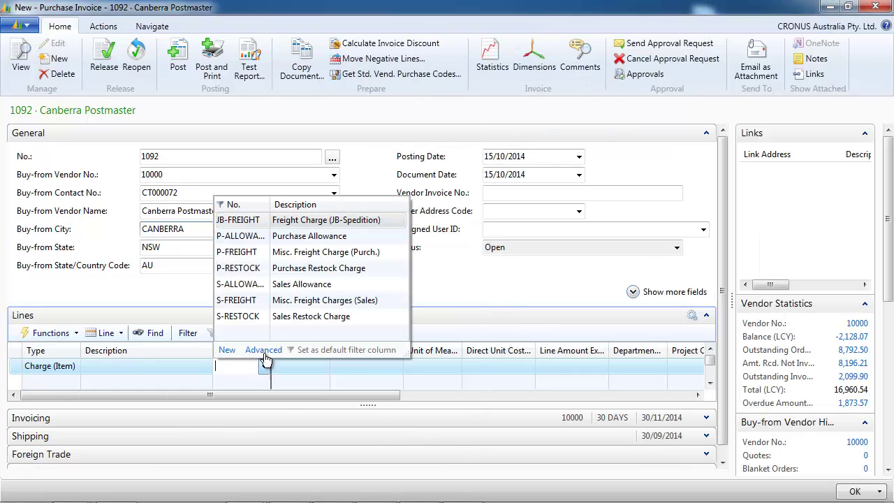
click(304, 252)
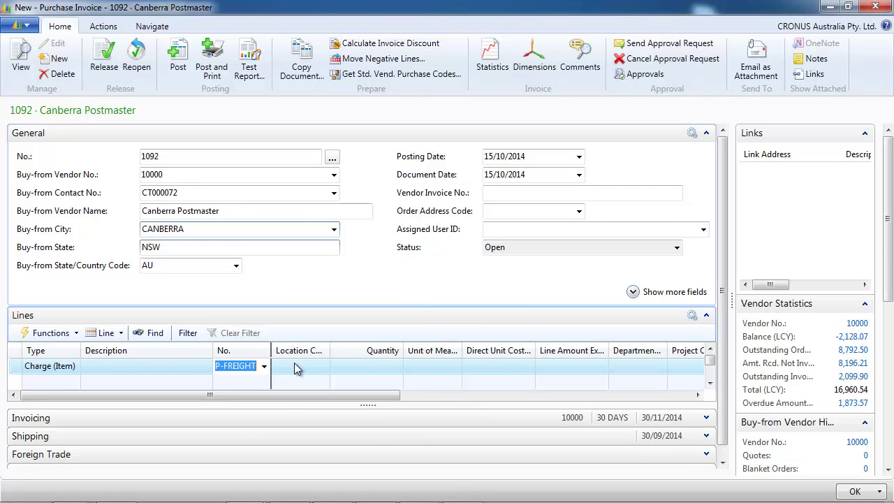
Step: Set the freight charge line's quantity to 1 and its direct unit cost to 40.00
click(383, 364)
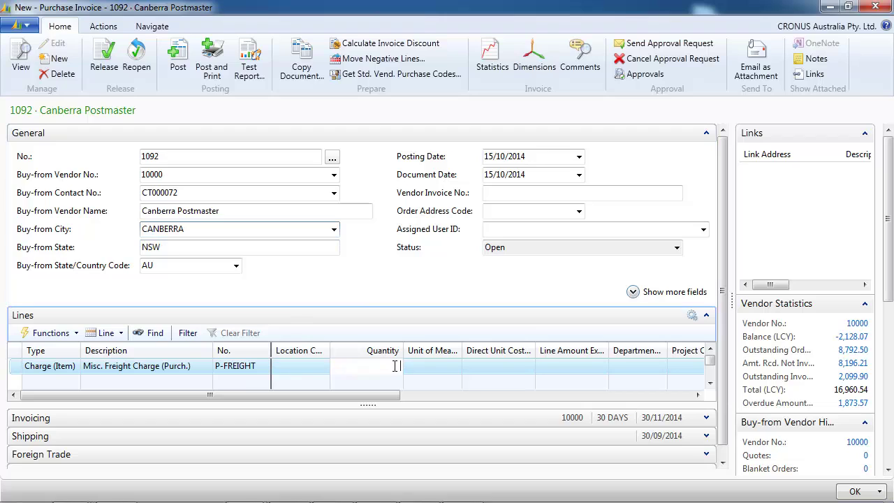
text(1)
key(Tab)
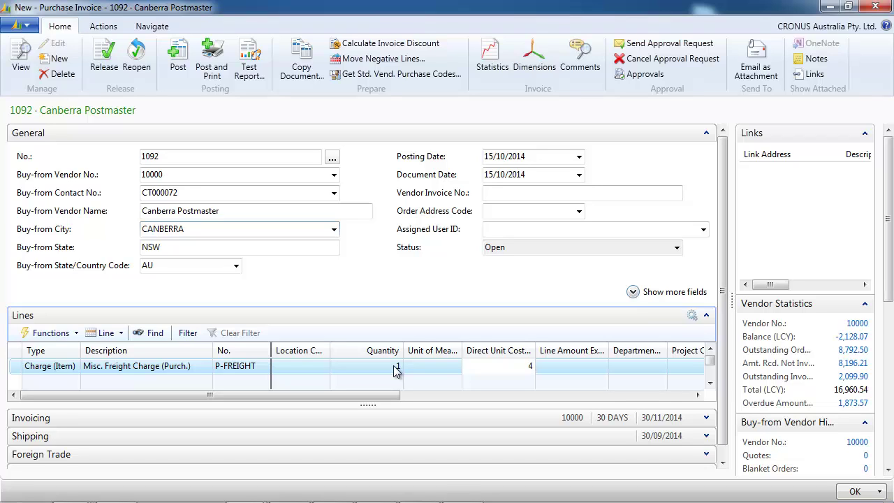
key(Tab)
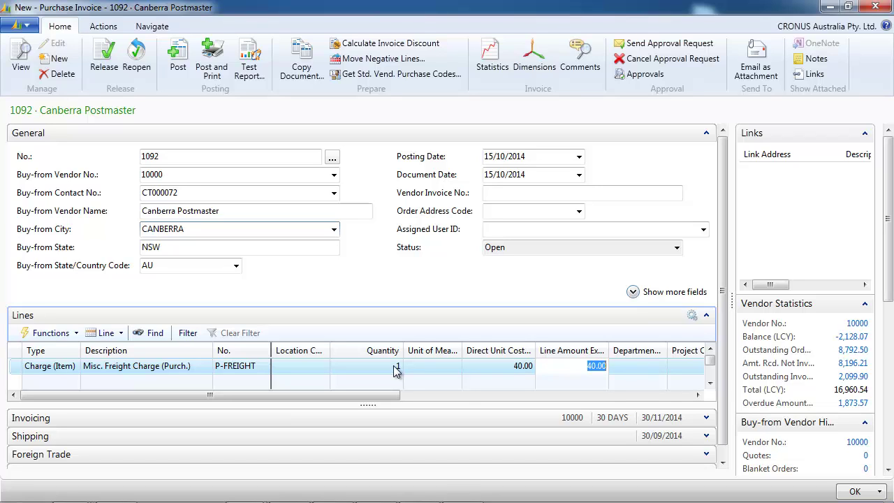
Step: Open the Item Charge Assignment for the freight charge line
drag(380, 395, 503, 395)
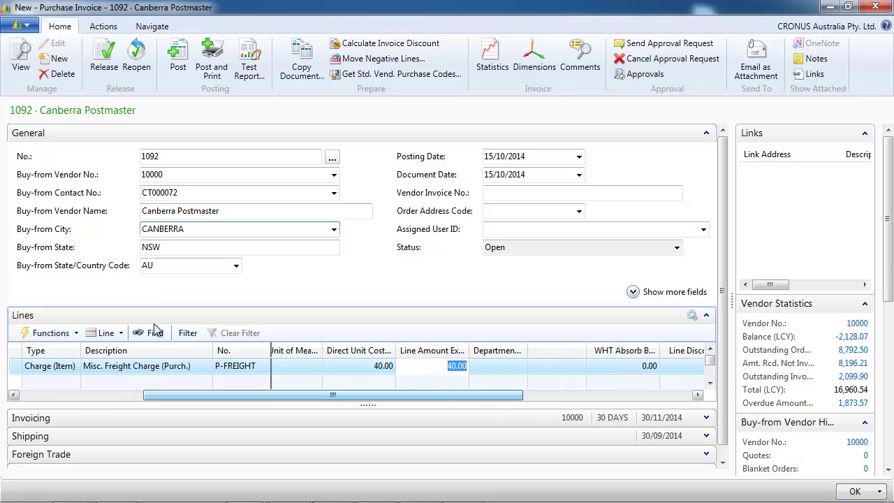
click(116, 334)
click(50, 333)
click(51, 333)
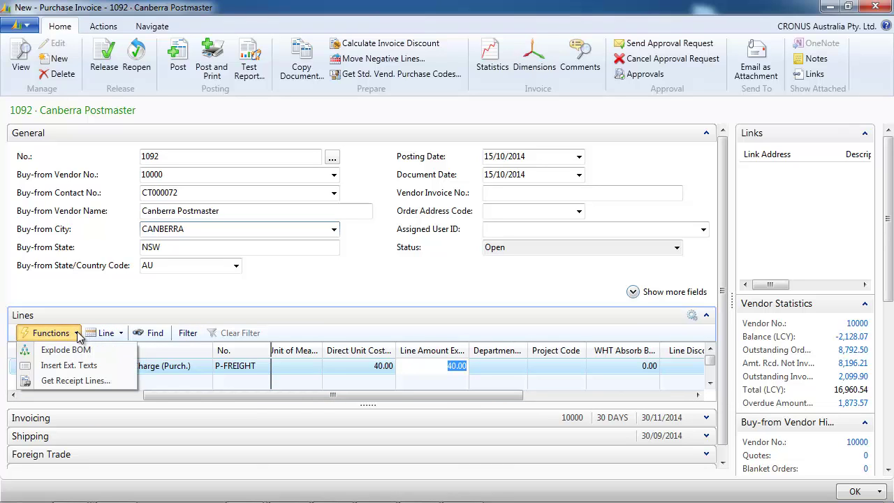
click(103, 337)
click(123, 334)
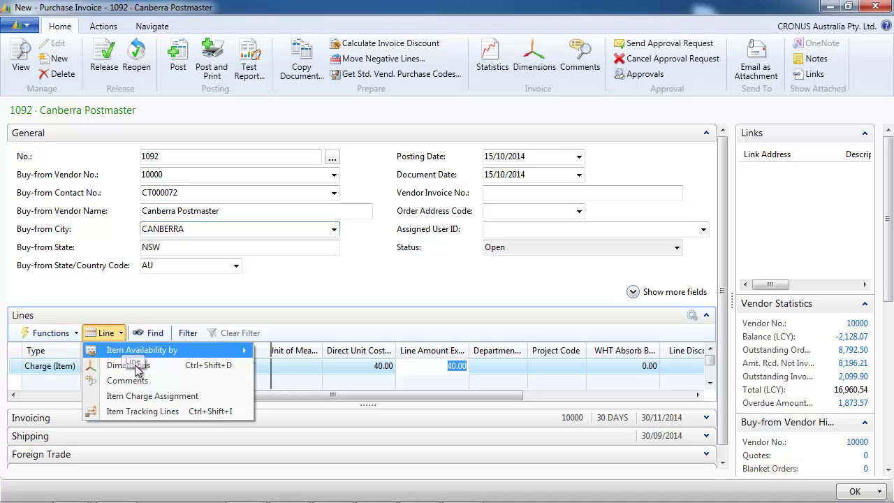
click(139, 396)
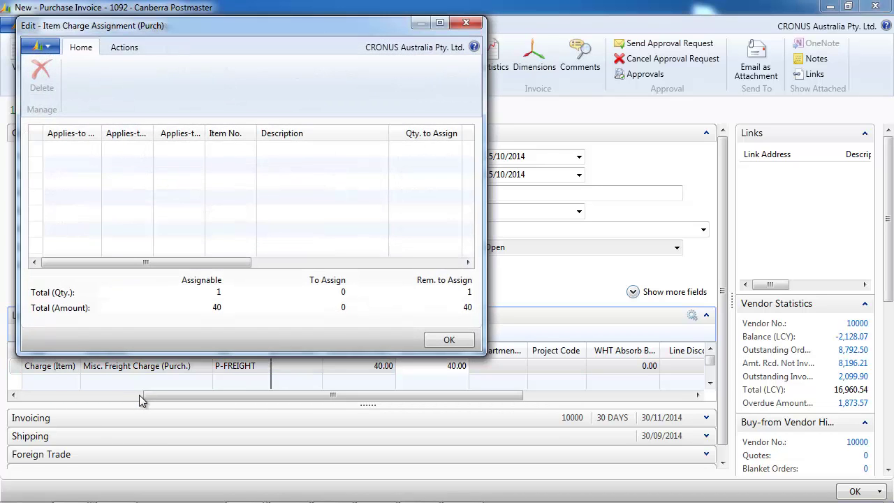
Step: Get the posted purchase receipt line for "Actual Method: charge item" into the item charge assignment
click(128, 51)
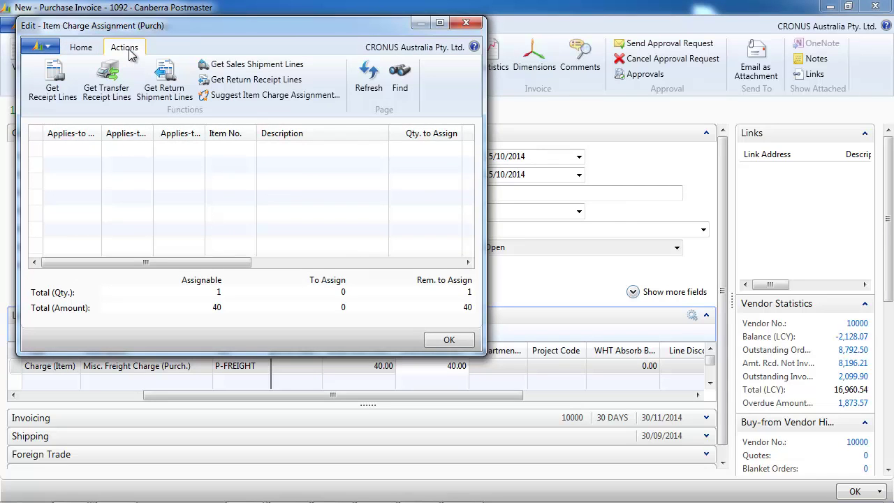
click(56, 91)
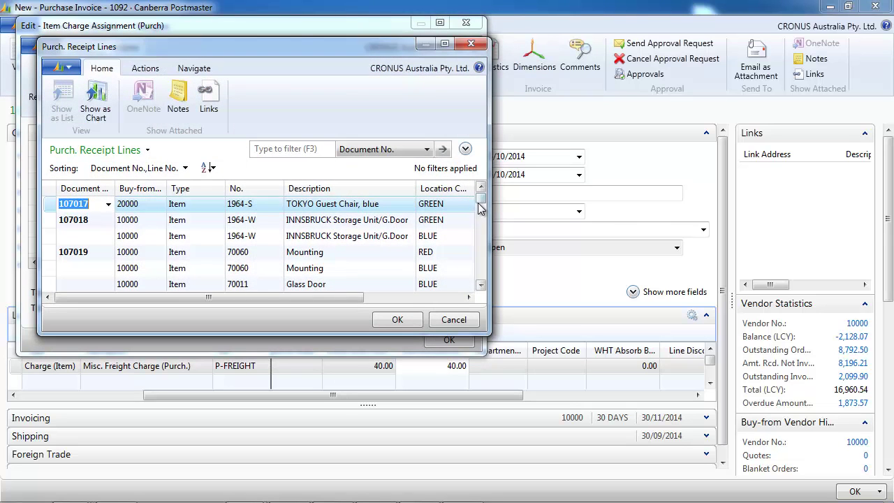
drag(480, 203, 479, 276)
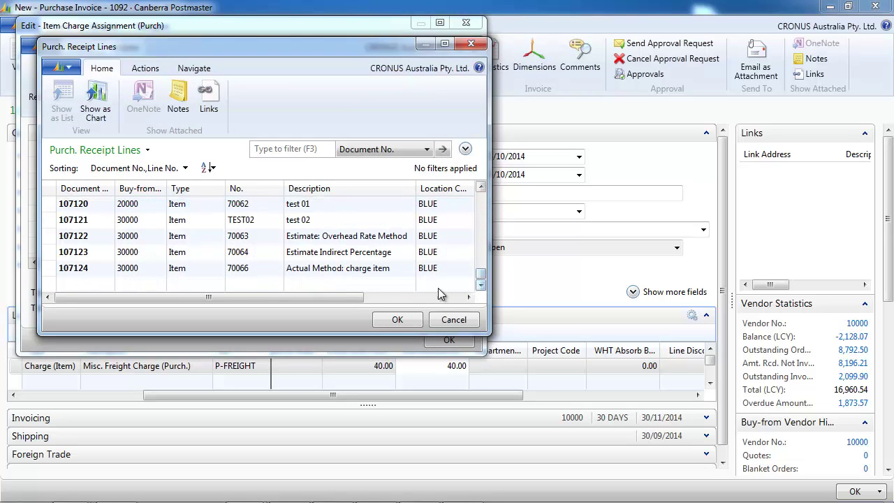
click(359, 269)
click(399, 320)
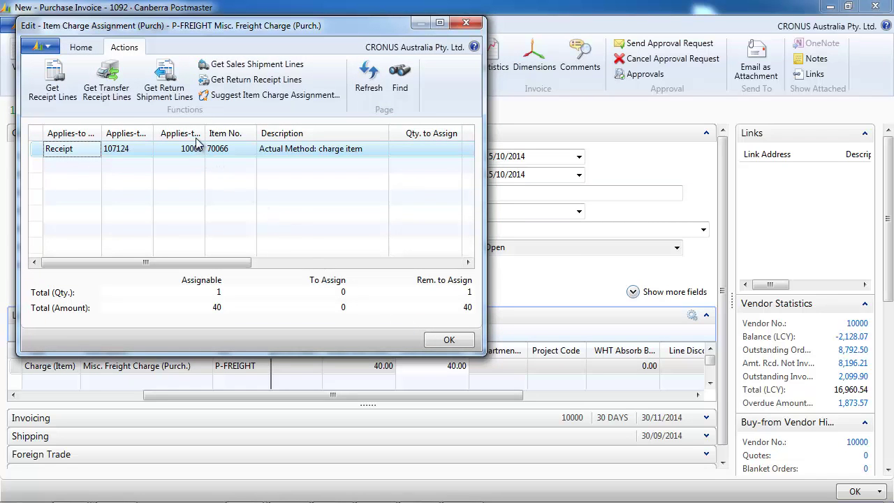
Step: Suggest the item charge assignment by Amount, accept the assignment, and post the freight invoice
click(225, 95)
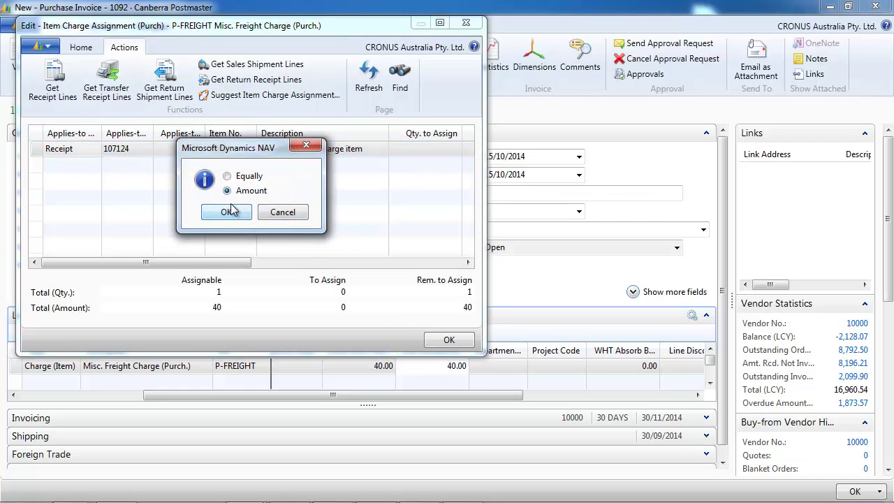
click(227, 213)
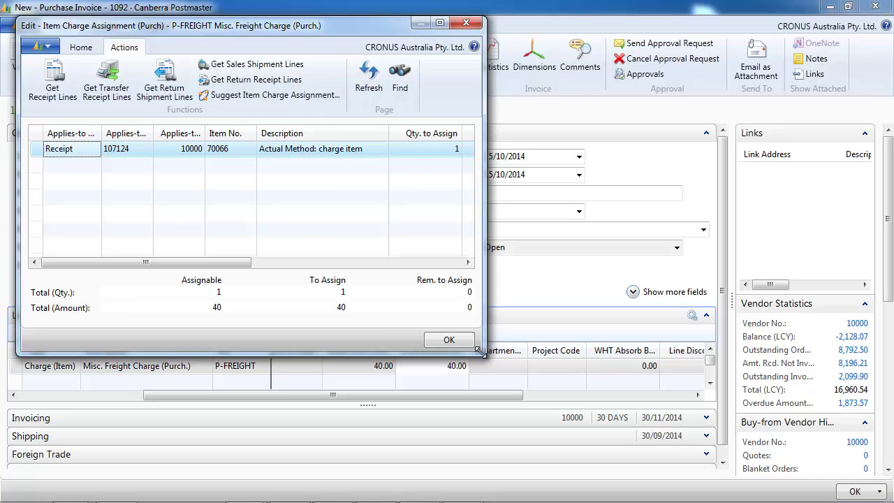
drag(479, 351, 726, 381)
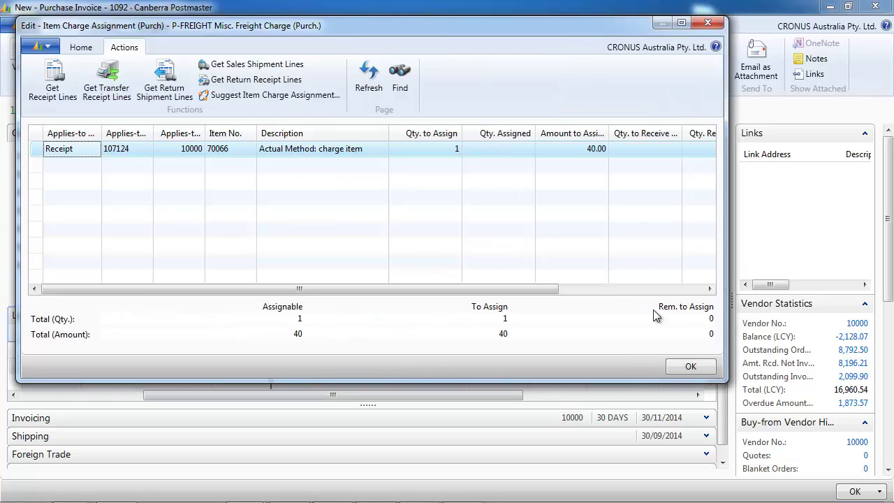
click(678, 368)
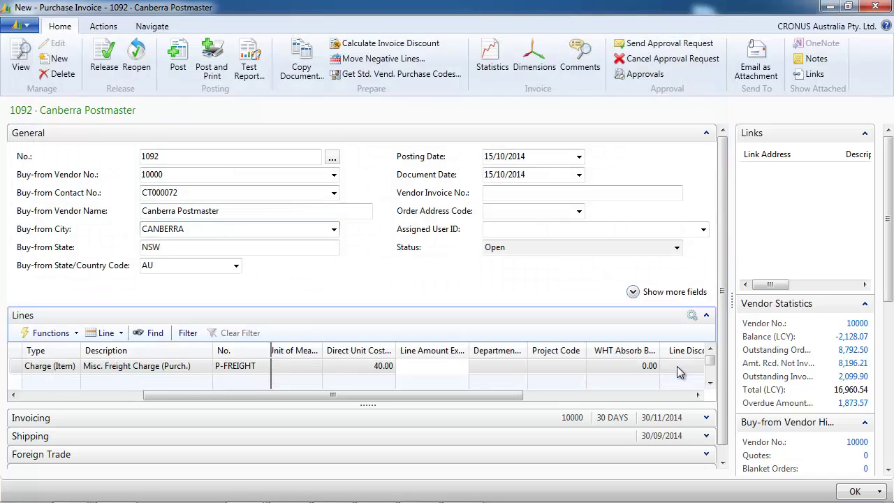
click(178, 57)
click(436, 275)
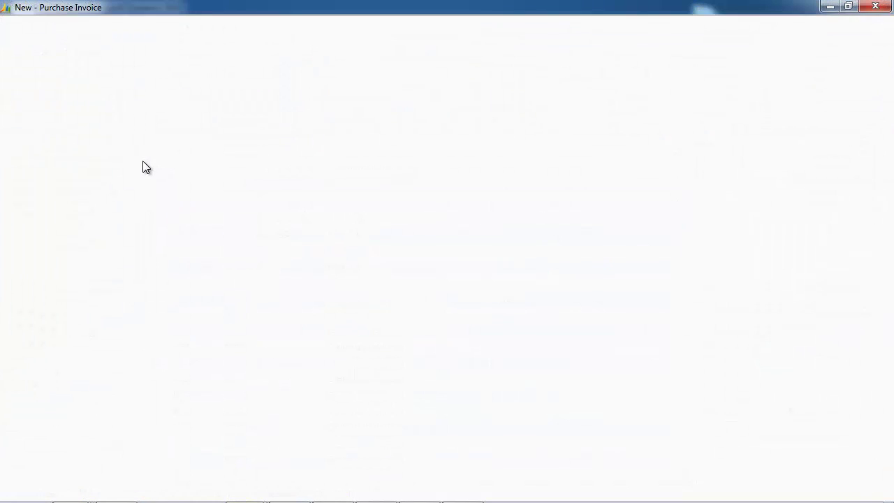
Step: Fill in a new purchase invoice for vendor AR Day Property Management with posting date 22/10/2014
click(166, 176)
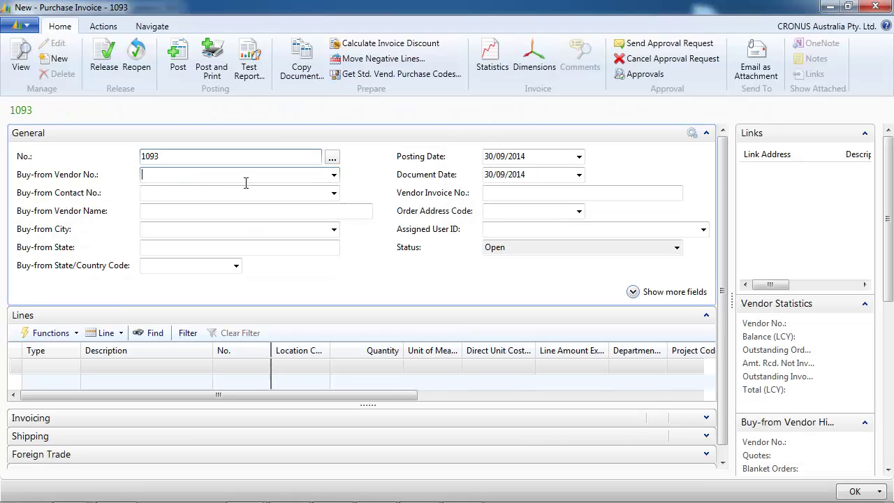
click(334, 174)
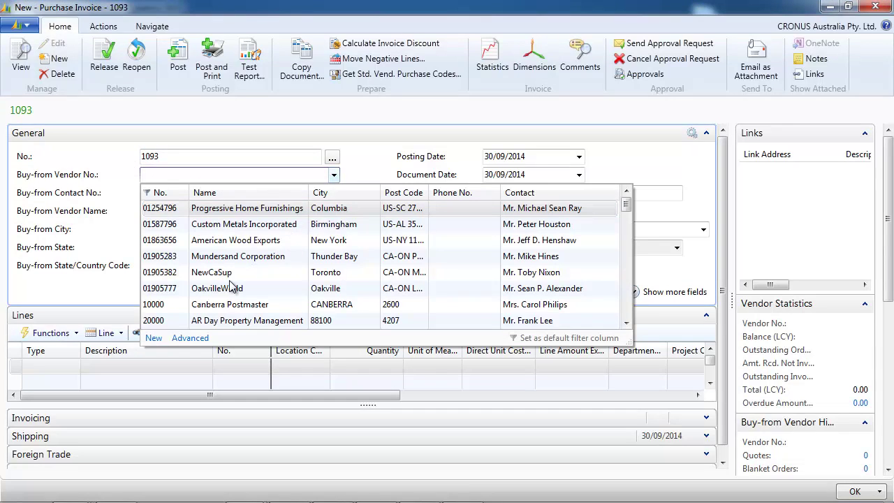
click(237, 321)
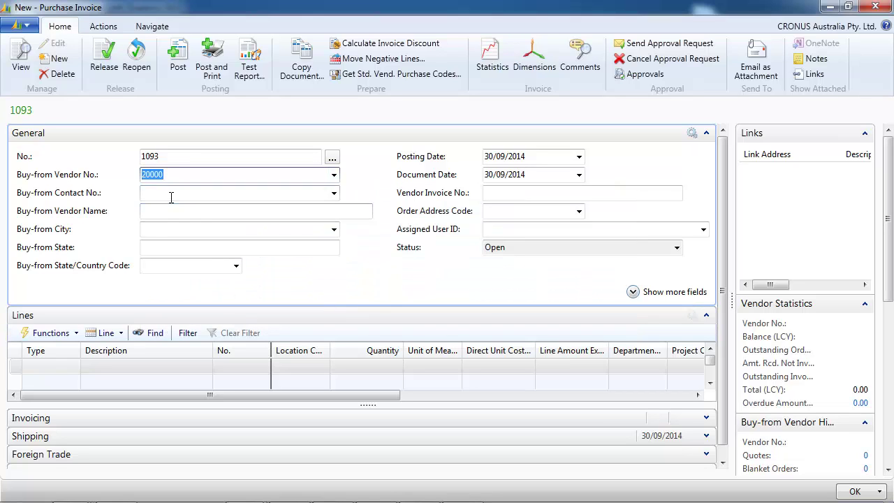
click(515, 158)
text(22)
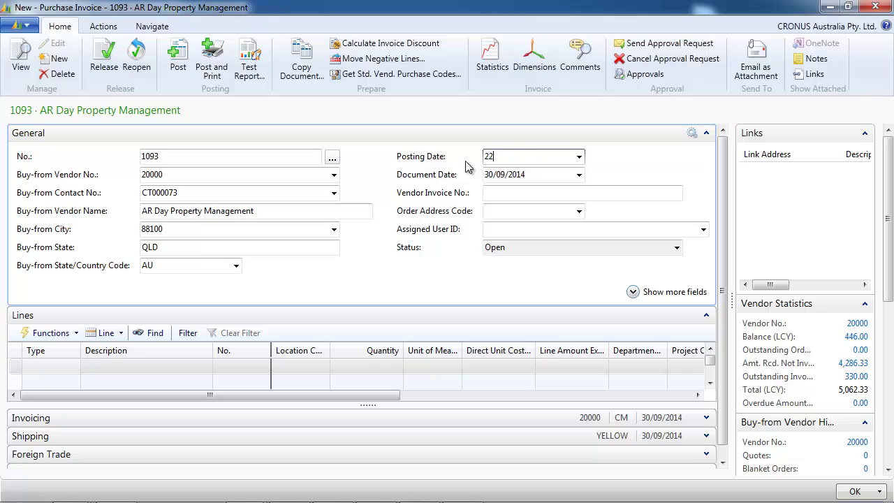
text(/10)
key(Tab)
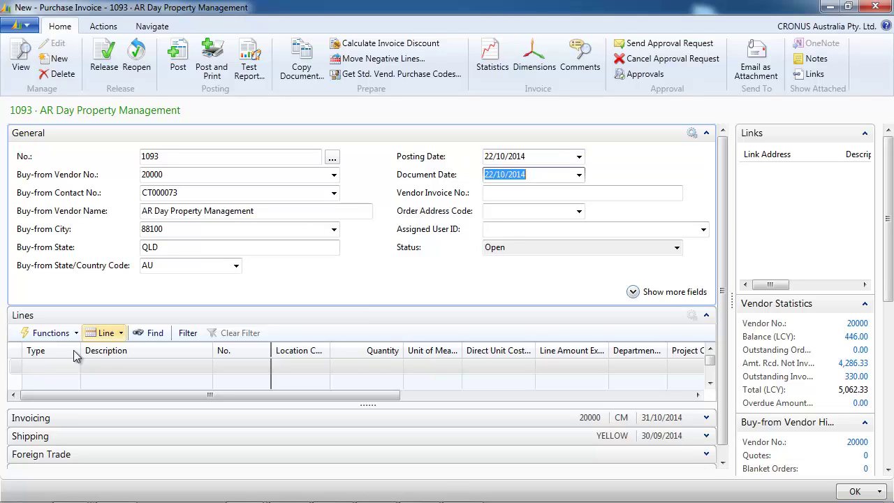
Step: Add a Charge (Item) line for P-RESTOCK to the invoice with quantity 1 and direct unit cost 30
click(74, 366)
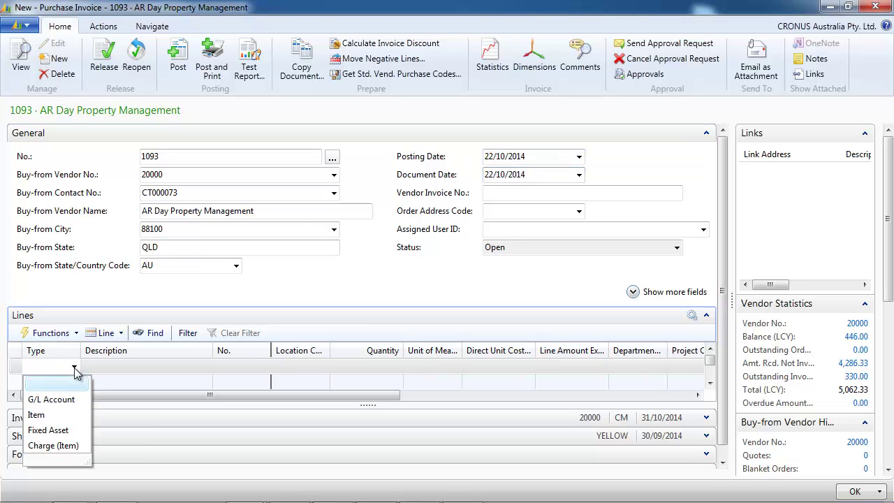
click(52, 445)
click(245, 364)
click(264, 367)
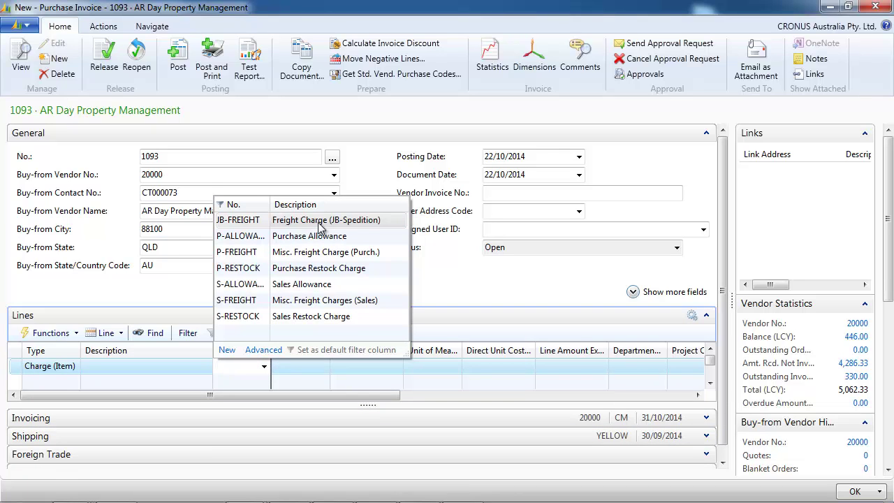
click(331, 276)
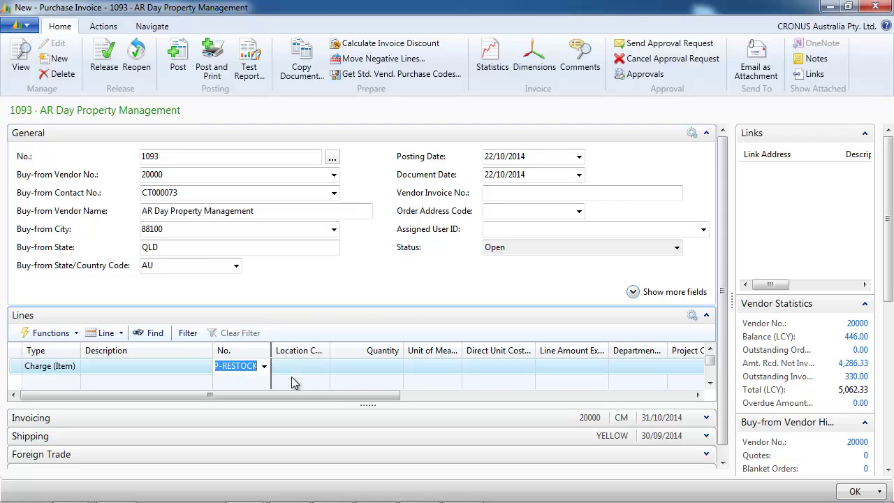
click(377, 367)
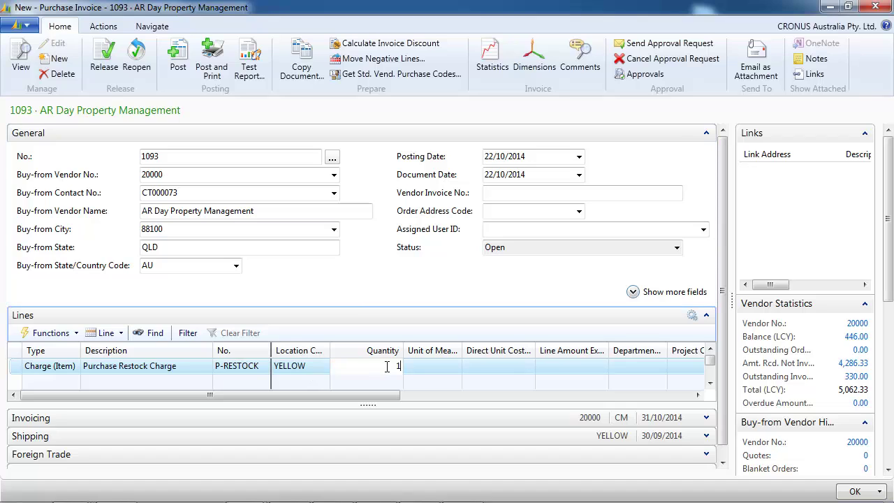
key(Tab)
key(Tab)
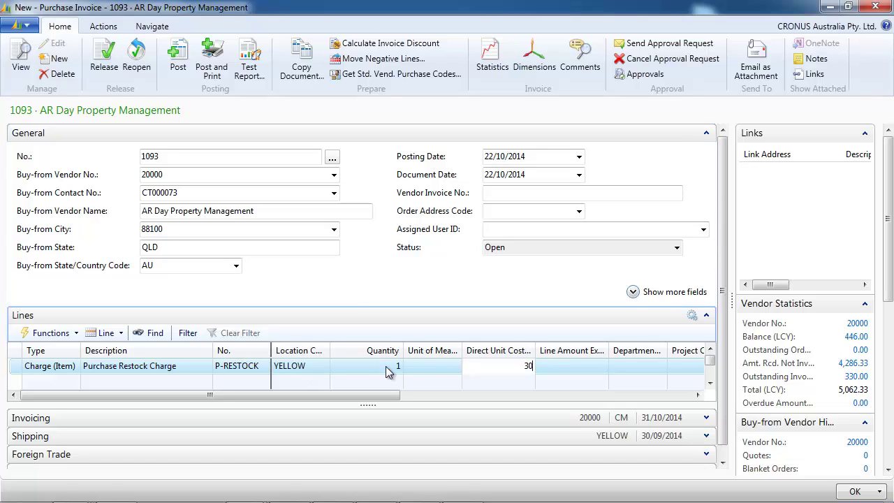
key(Tab)
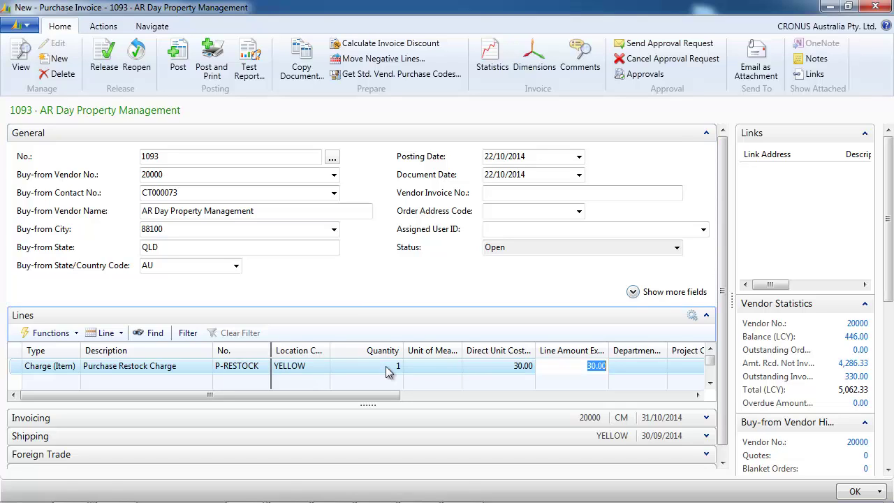
Step: Open the restock line's Item Charge Assignment and get posted receipt line 107124 for item 70066
click(121, 334)
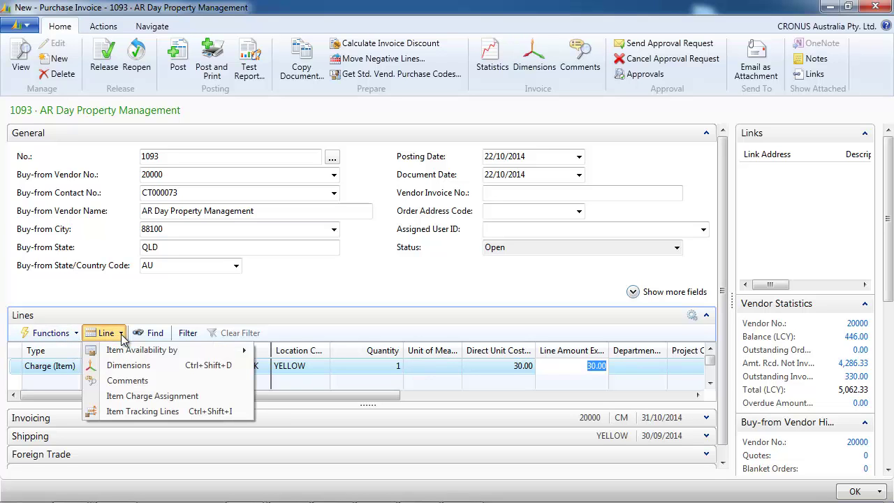
click(143, 395)
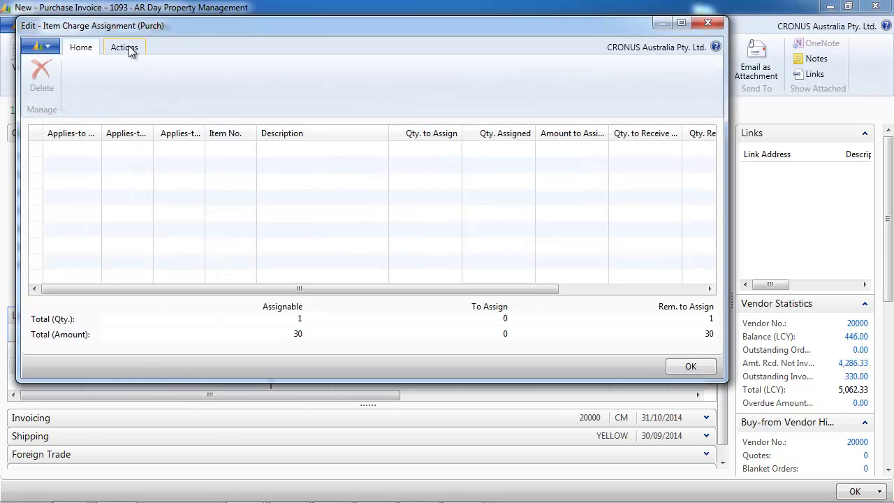
click(126, 47)
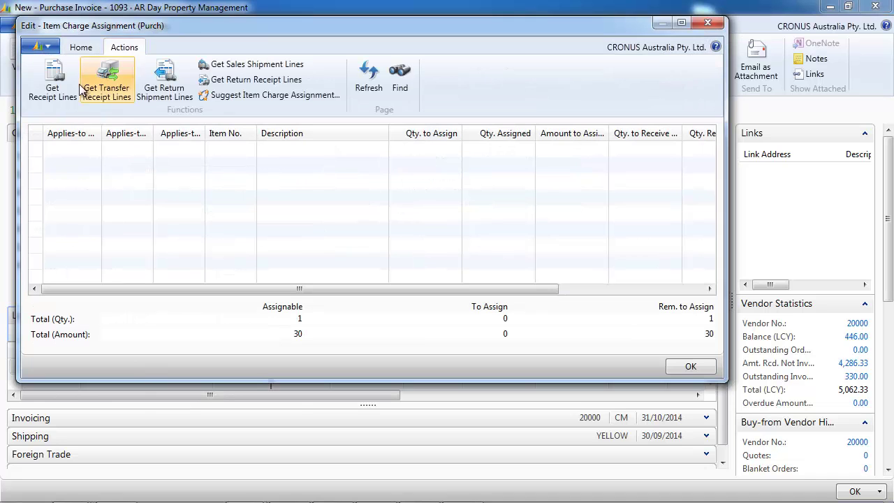
click(44, 91)
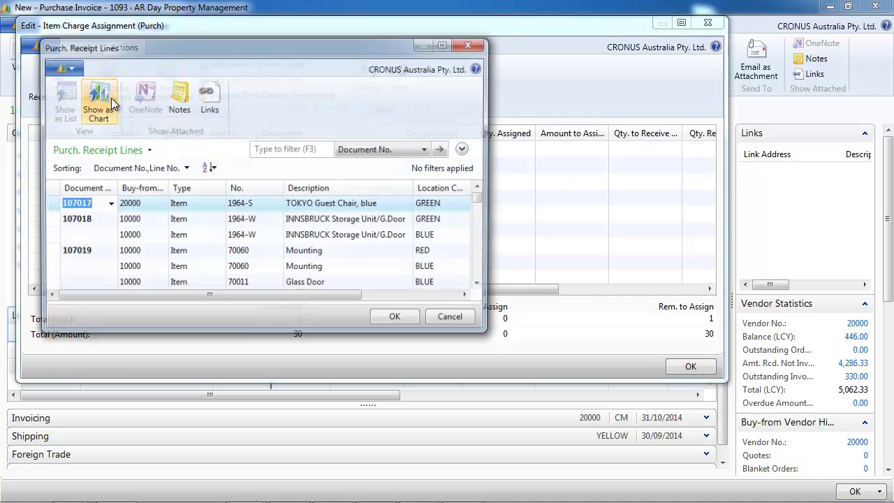
click(480, 285)
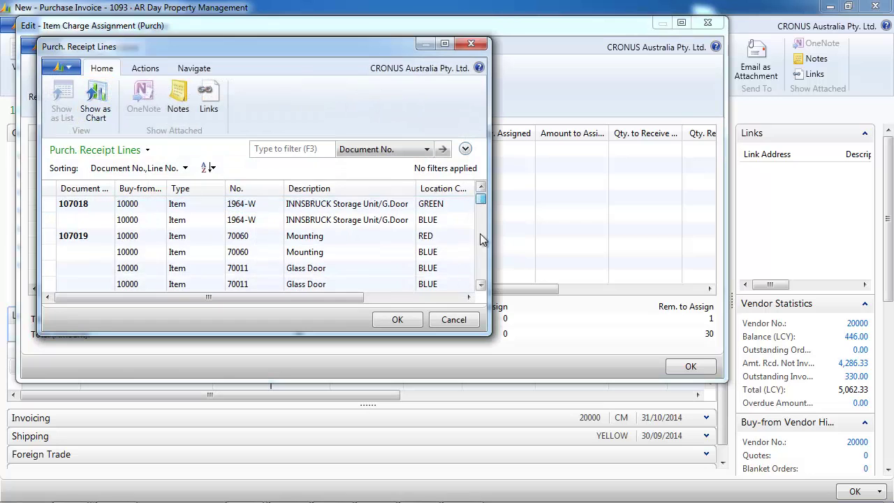
click(314, 273)
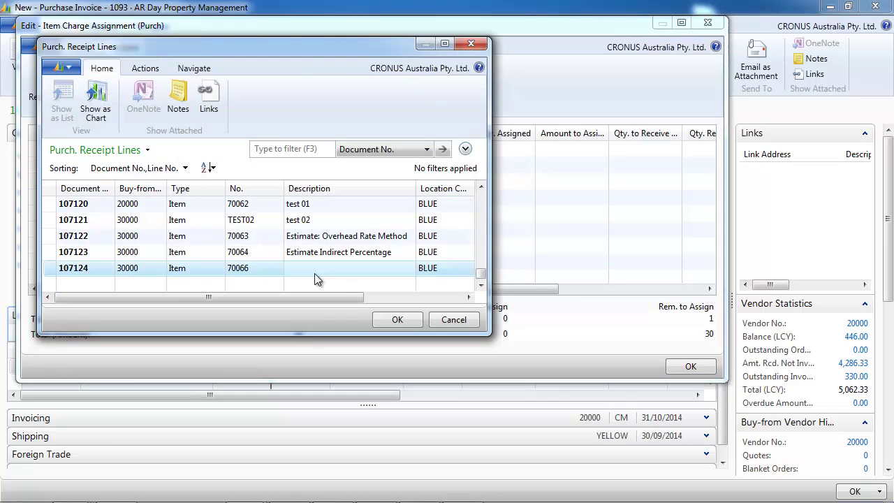
click(396, 320)
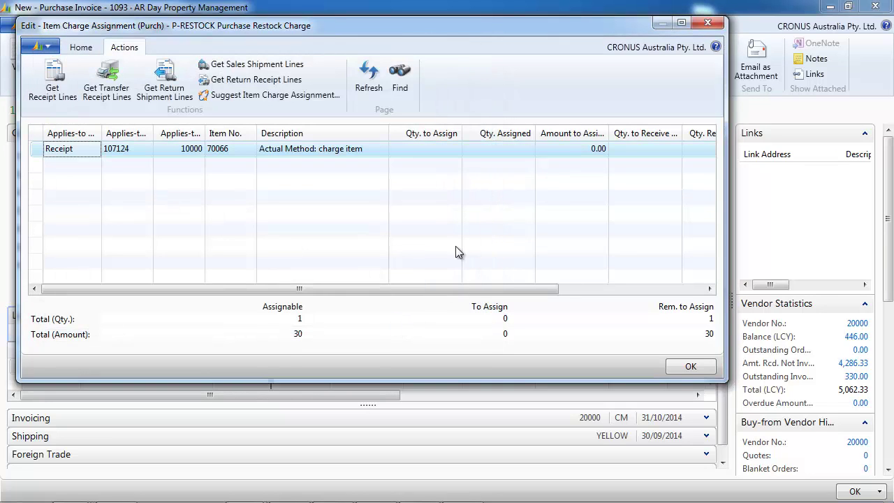
Step: Suggest the item charge assignment for the restock charge, accept the assignment, and post the invoice
click(240, 95)
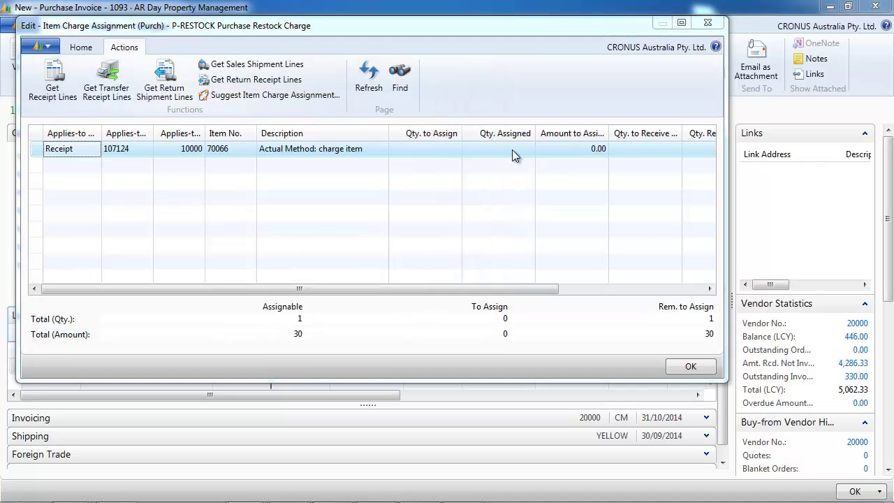
click(347, 224)
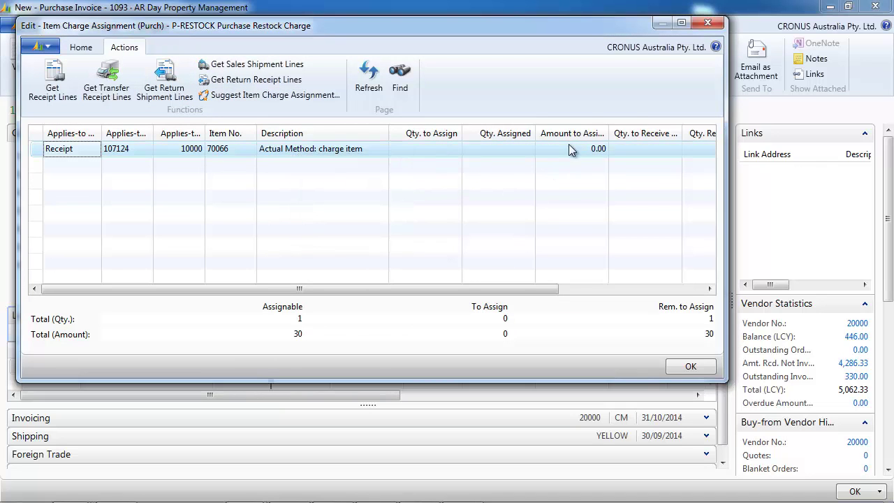
click(687, 367)
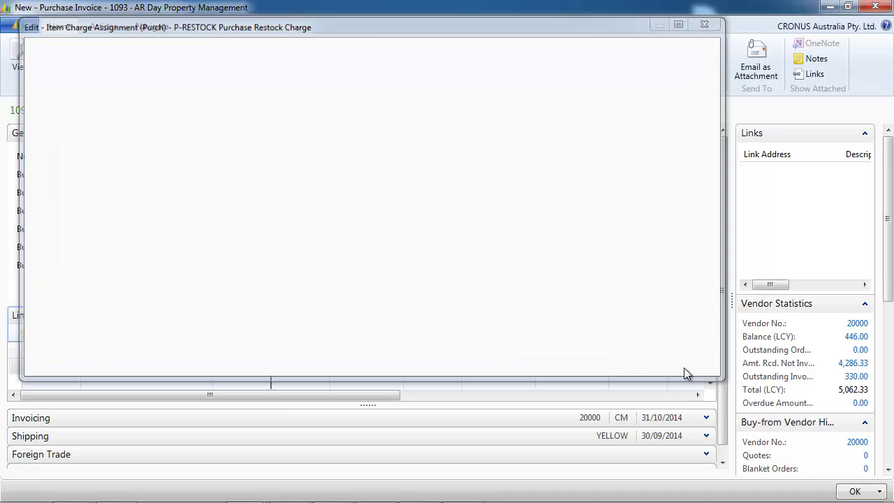
key(F9)
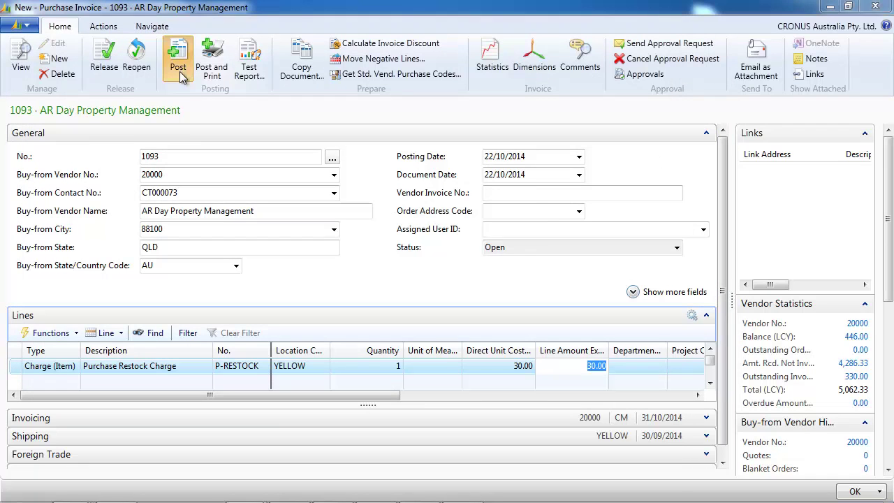
click(427, 275)
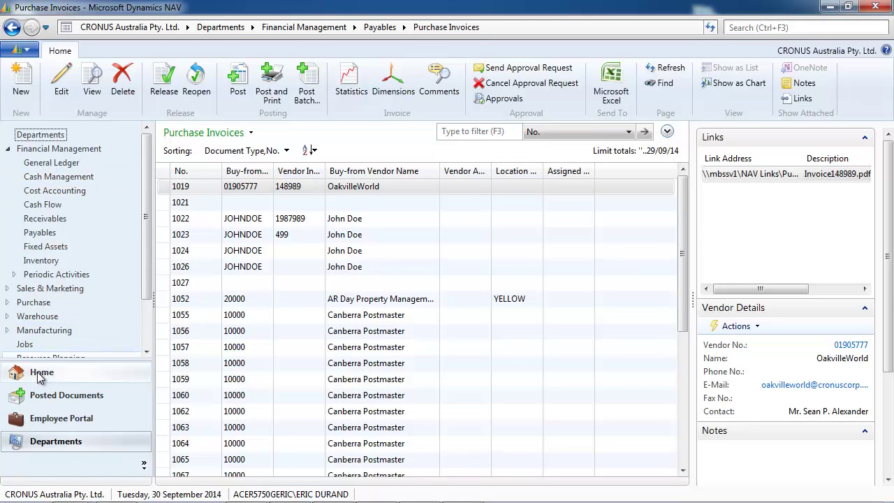
Step: Open the item card for 70066 "Actual Method: charge item" and review its costs in the Invoicing section
click(39, 375)
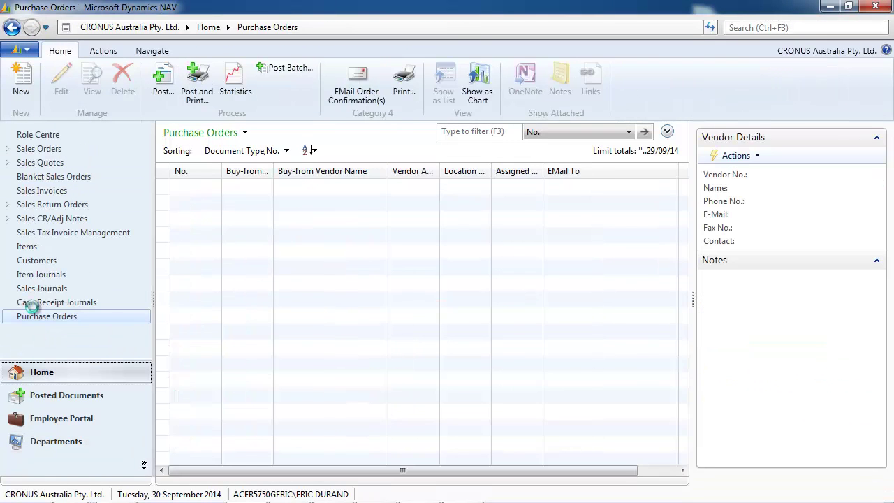
click(26, 248)
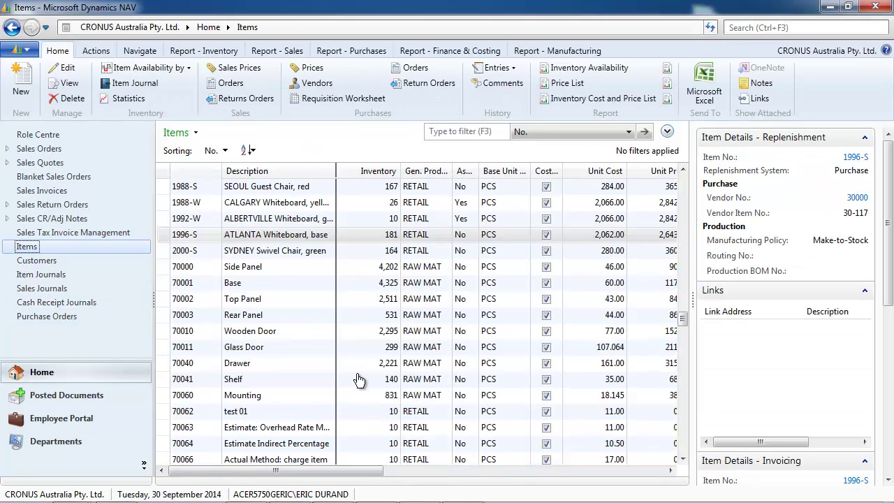
click(305, 463)
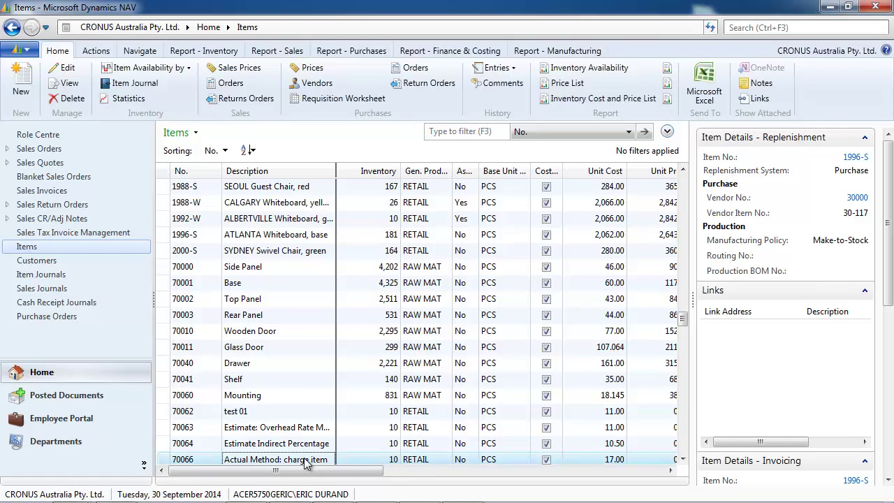
double_click(305, 460)
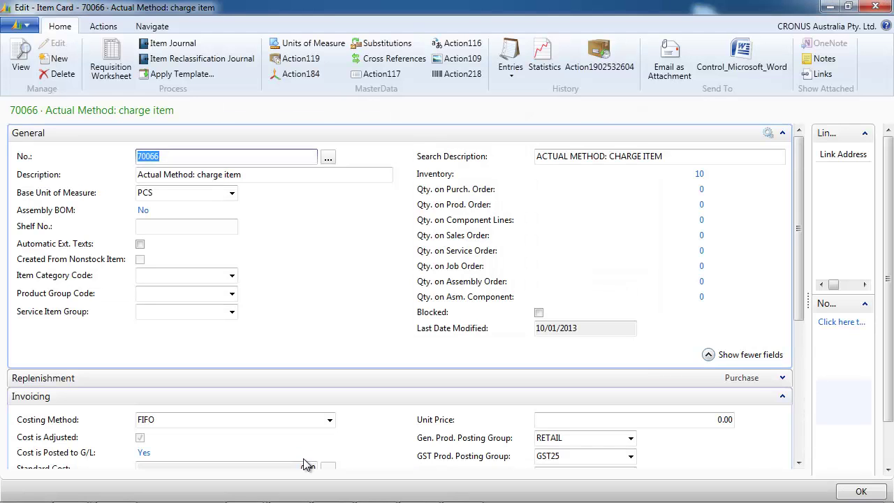
scroll(798, 414, down, 5)
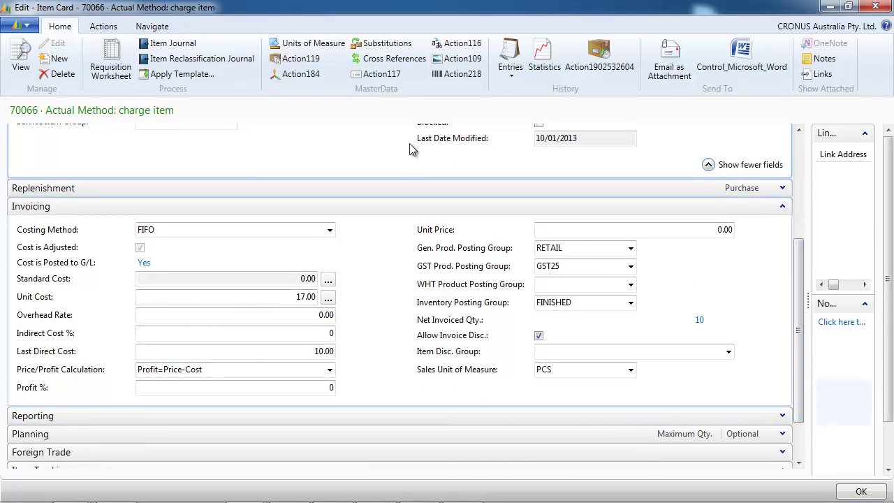
Step: Review item 70066's ledger entries and the value entries behind the actual cost amount, and close the value entries
click(509, 73)
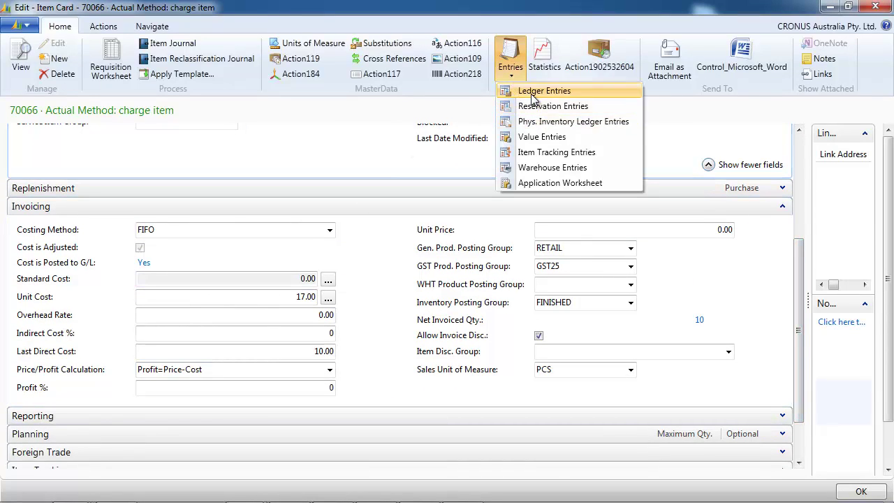
click(544, 91)
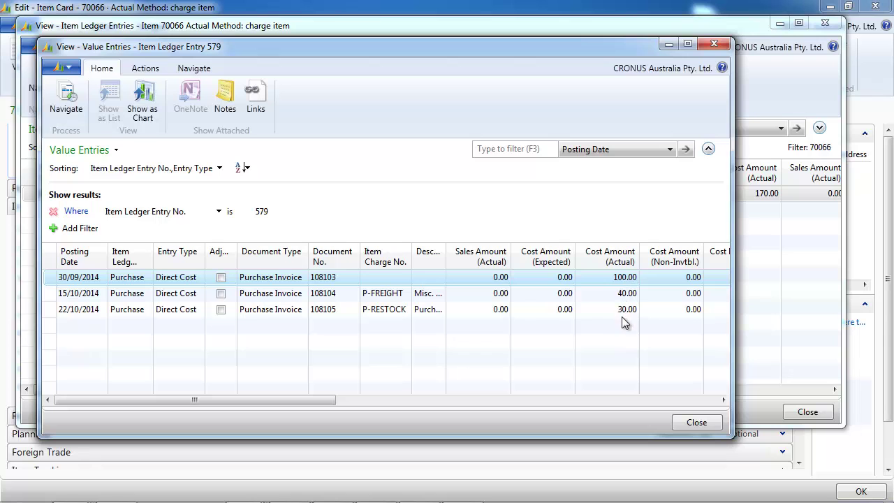
click(714, 45)
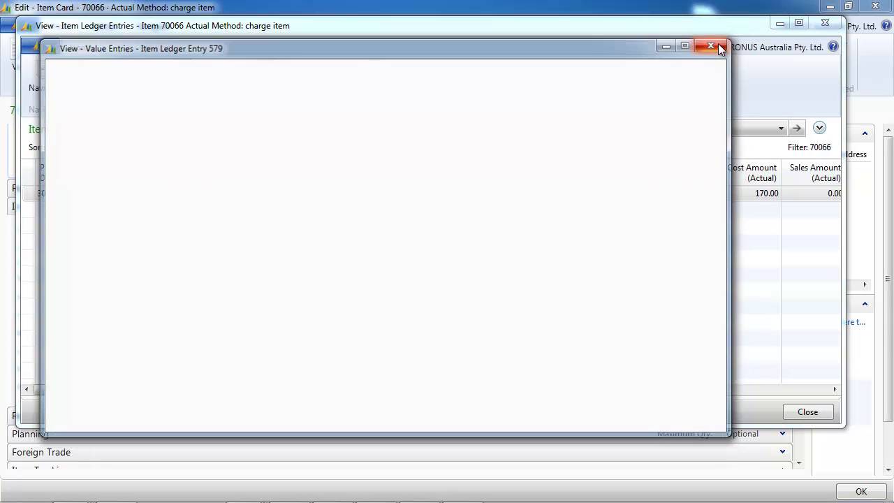